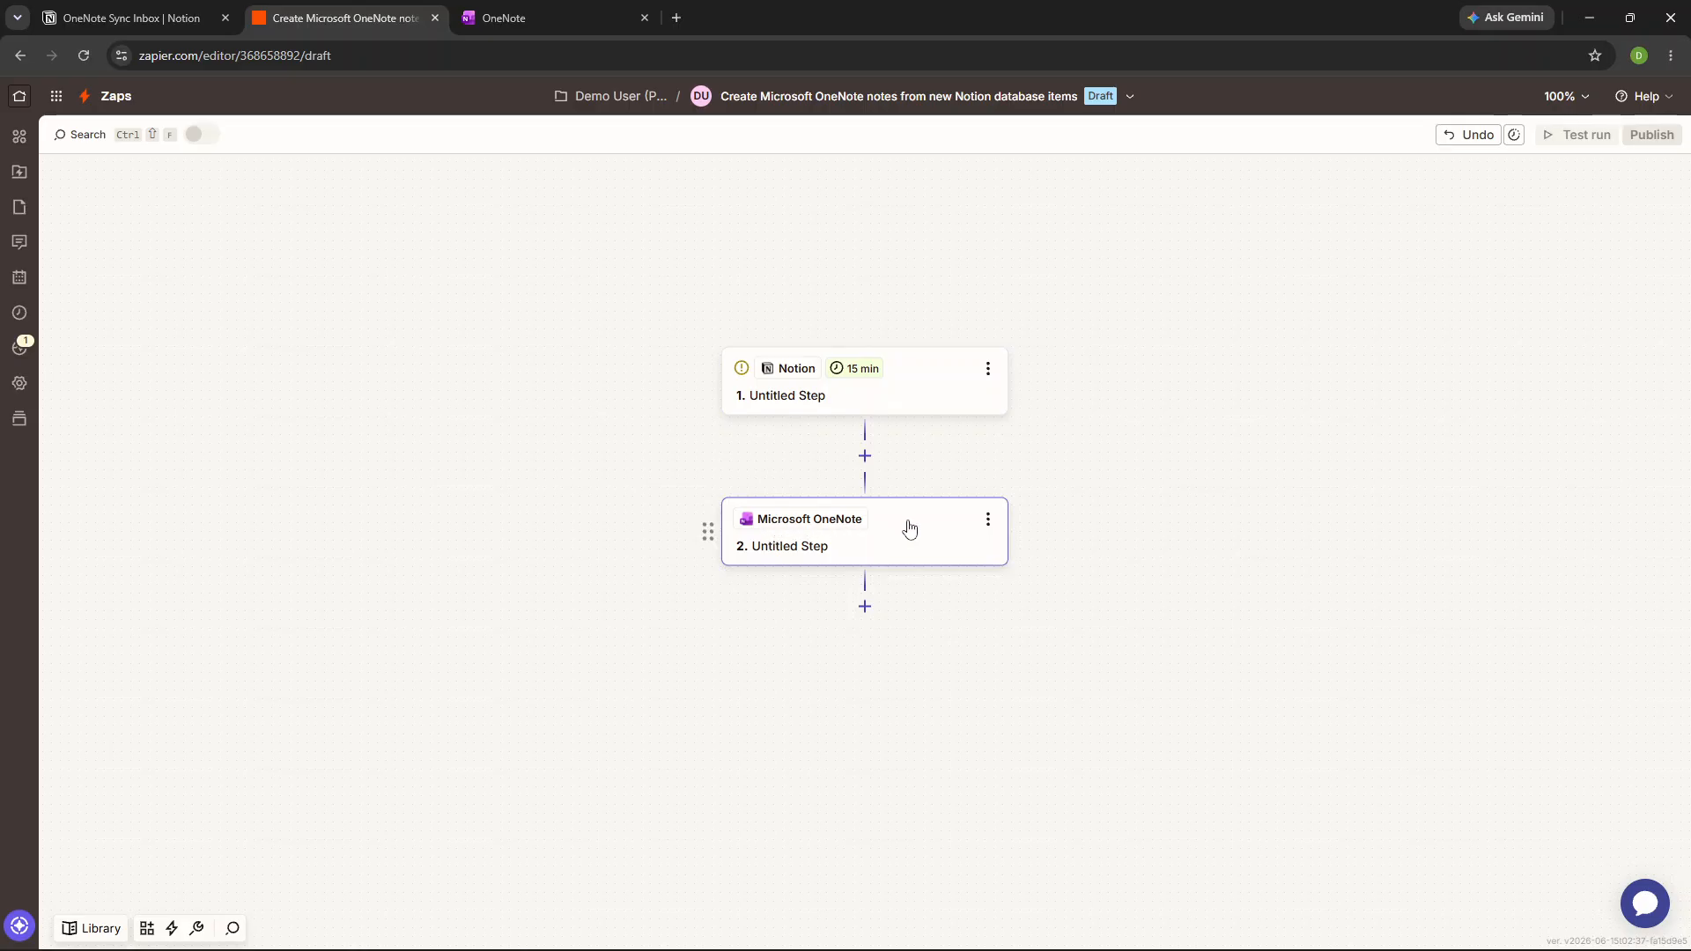
Open the Notion trigger step and start connecting a new Notion account to it.
left_click(934, 379)
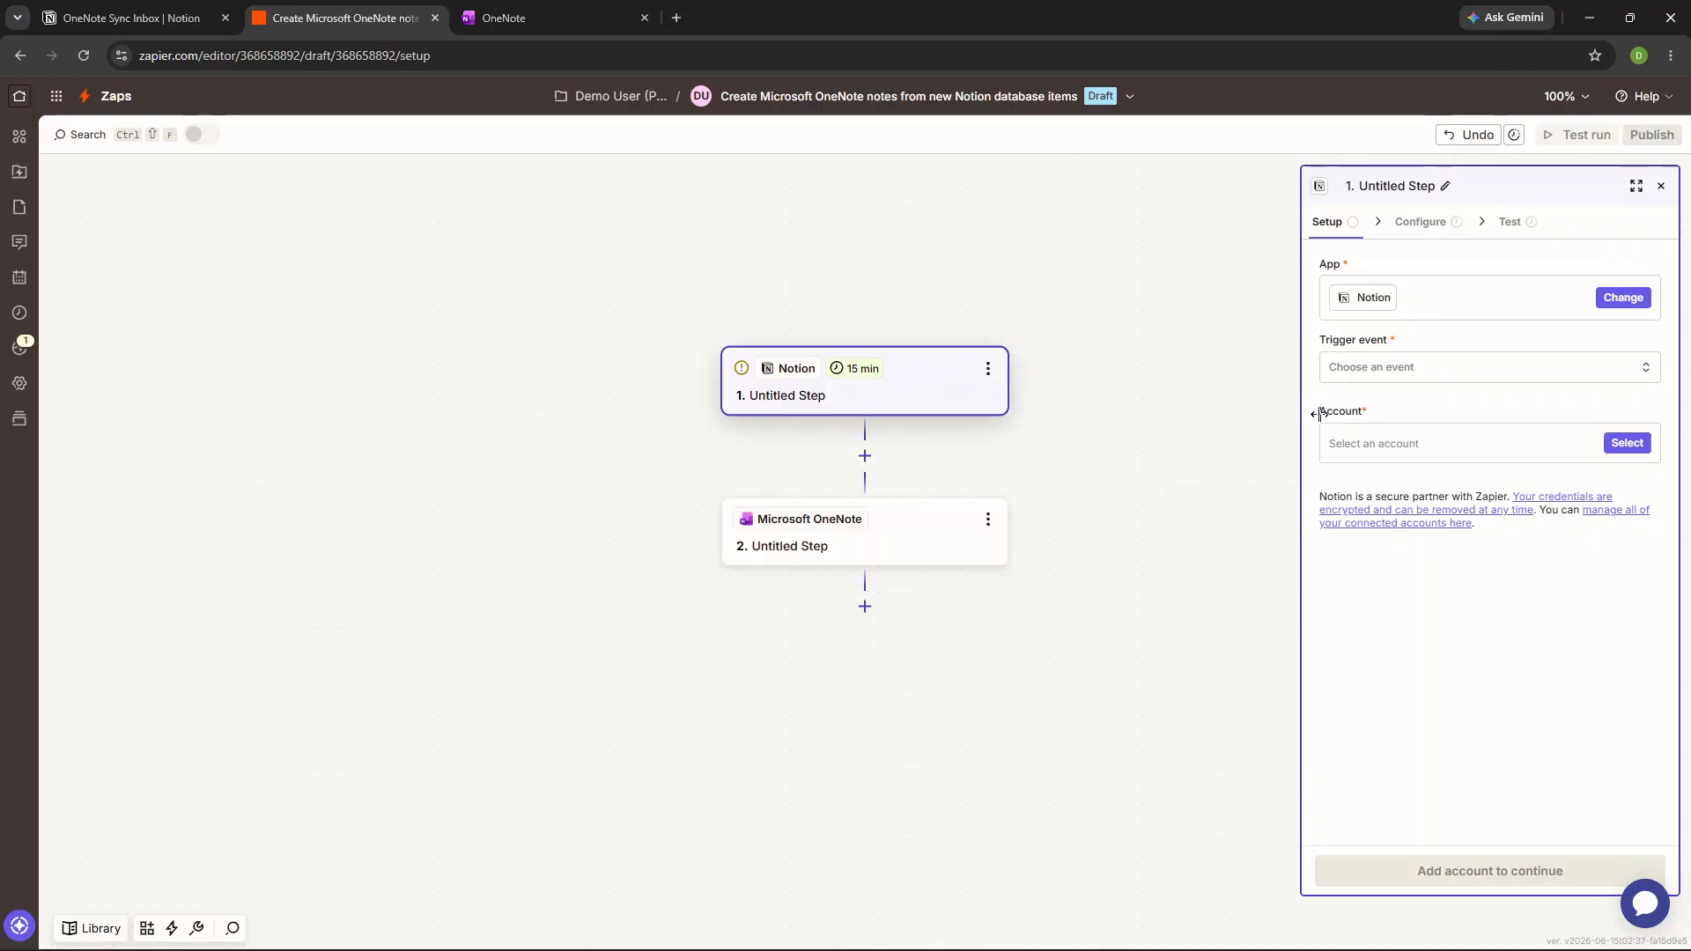
mouse_move(1305, 415)
left_mouse_down()
mouse_move(1348, 415)
mouse_move(1278, 420)
left_mouse_up()
left_click(1329, 443)
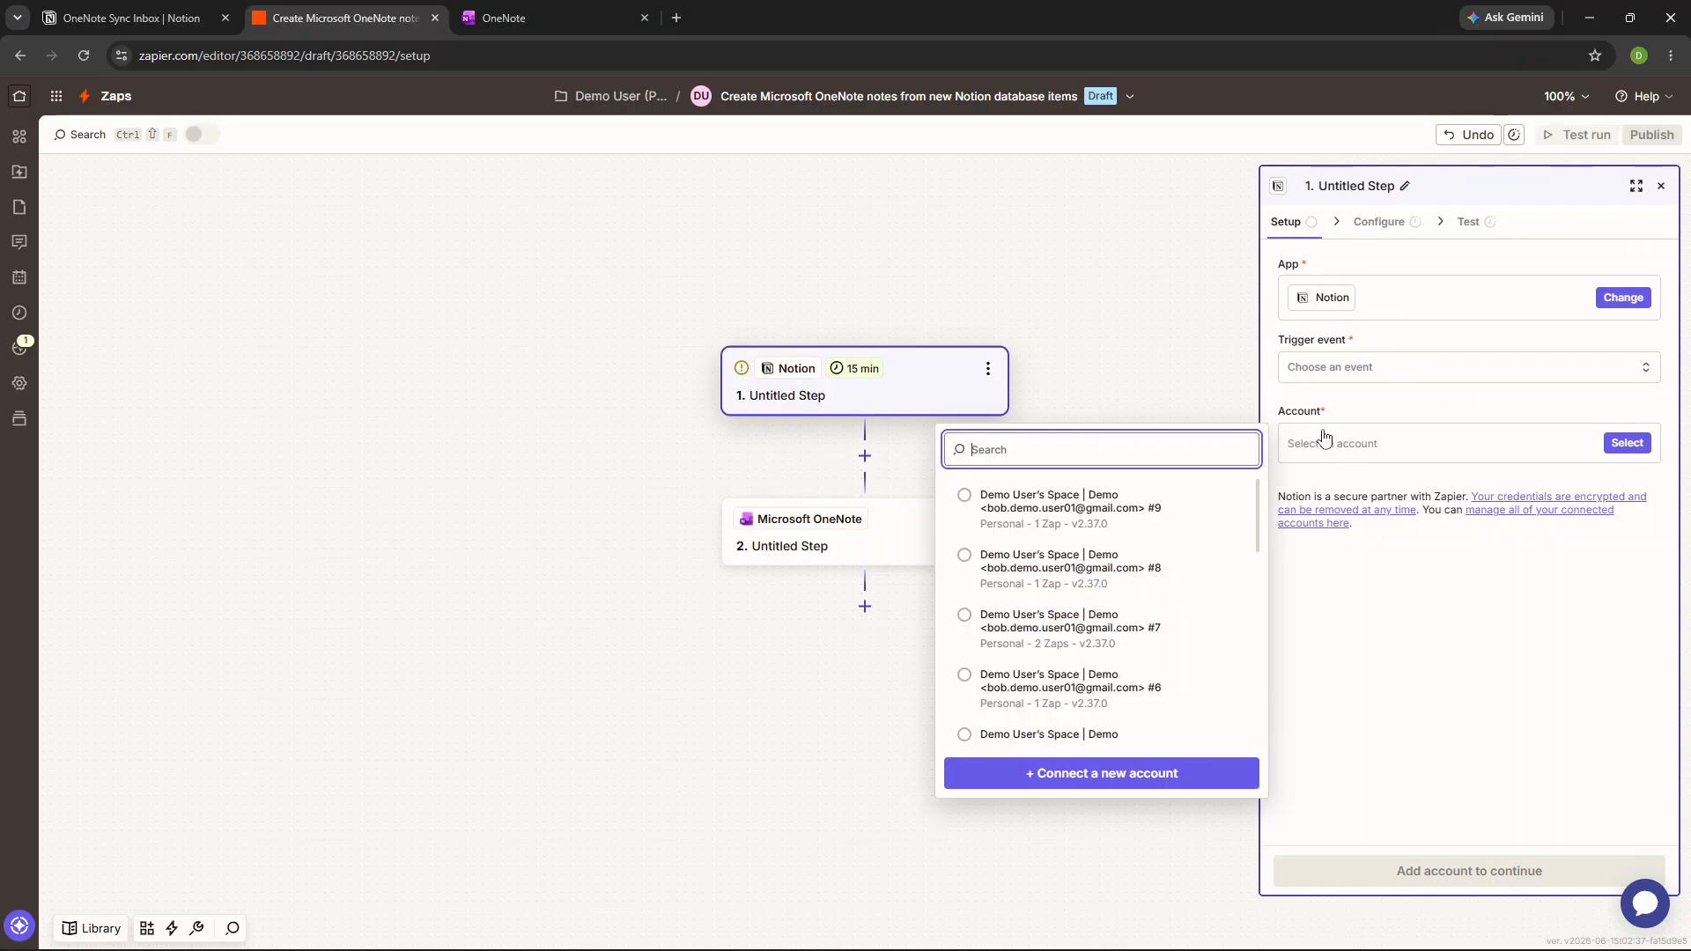
left_click(1156, 775)
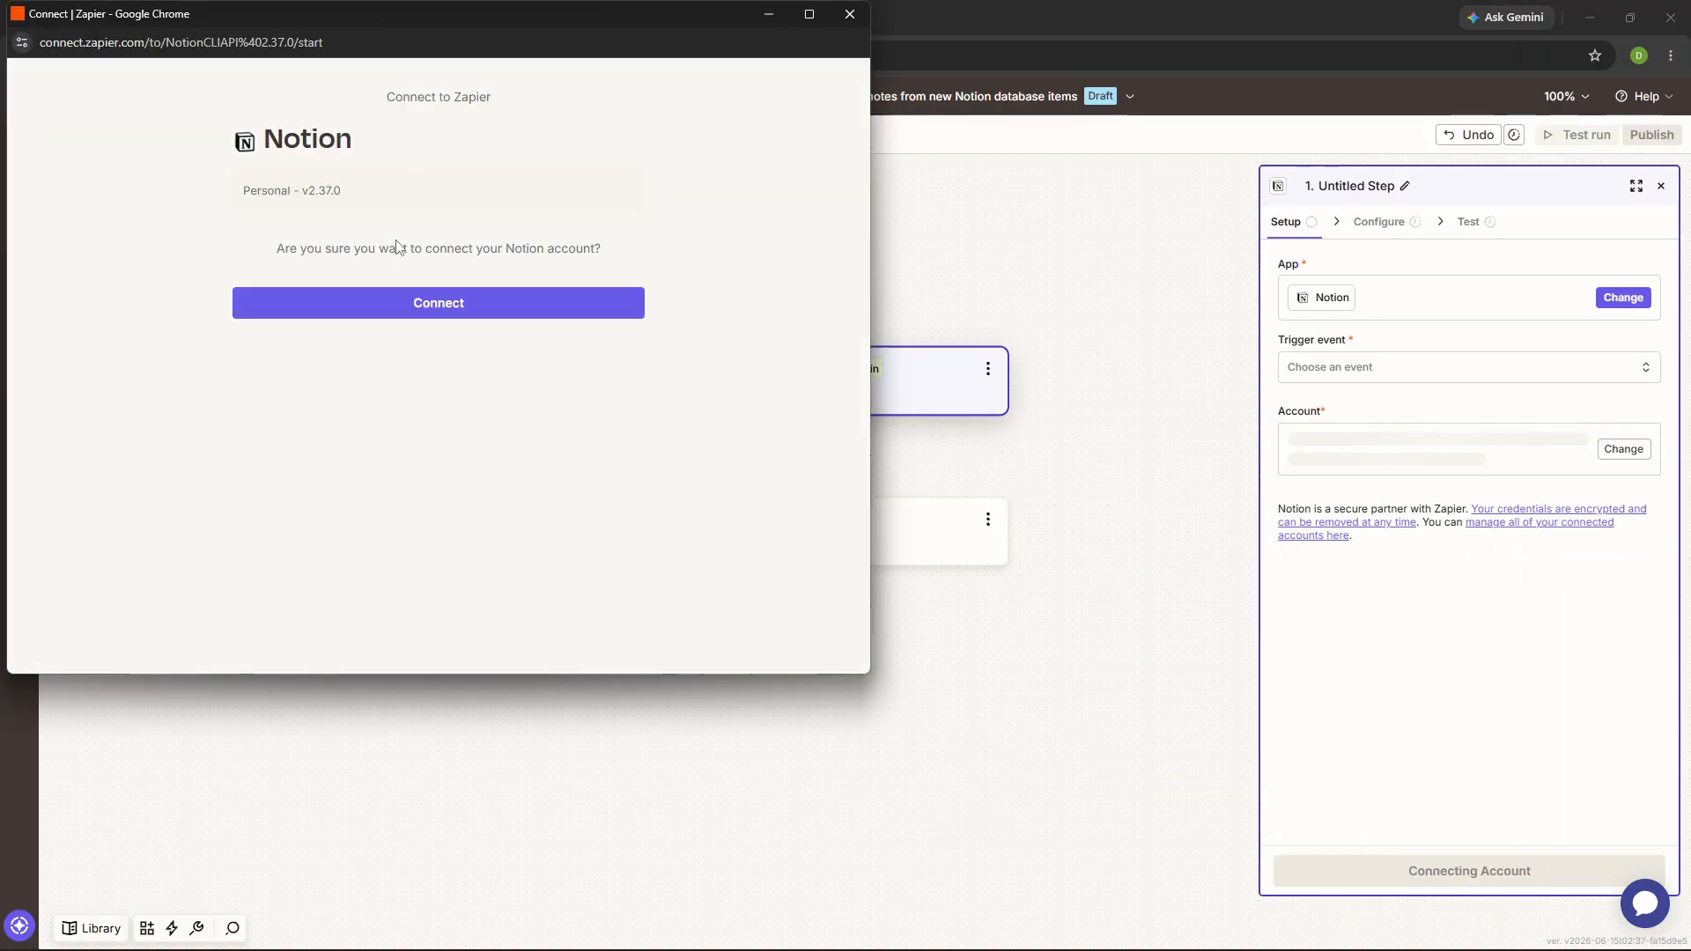
left_click(446, 306)
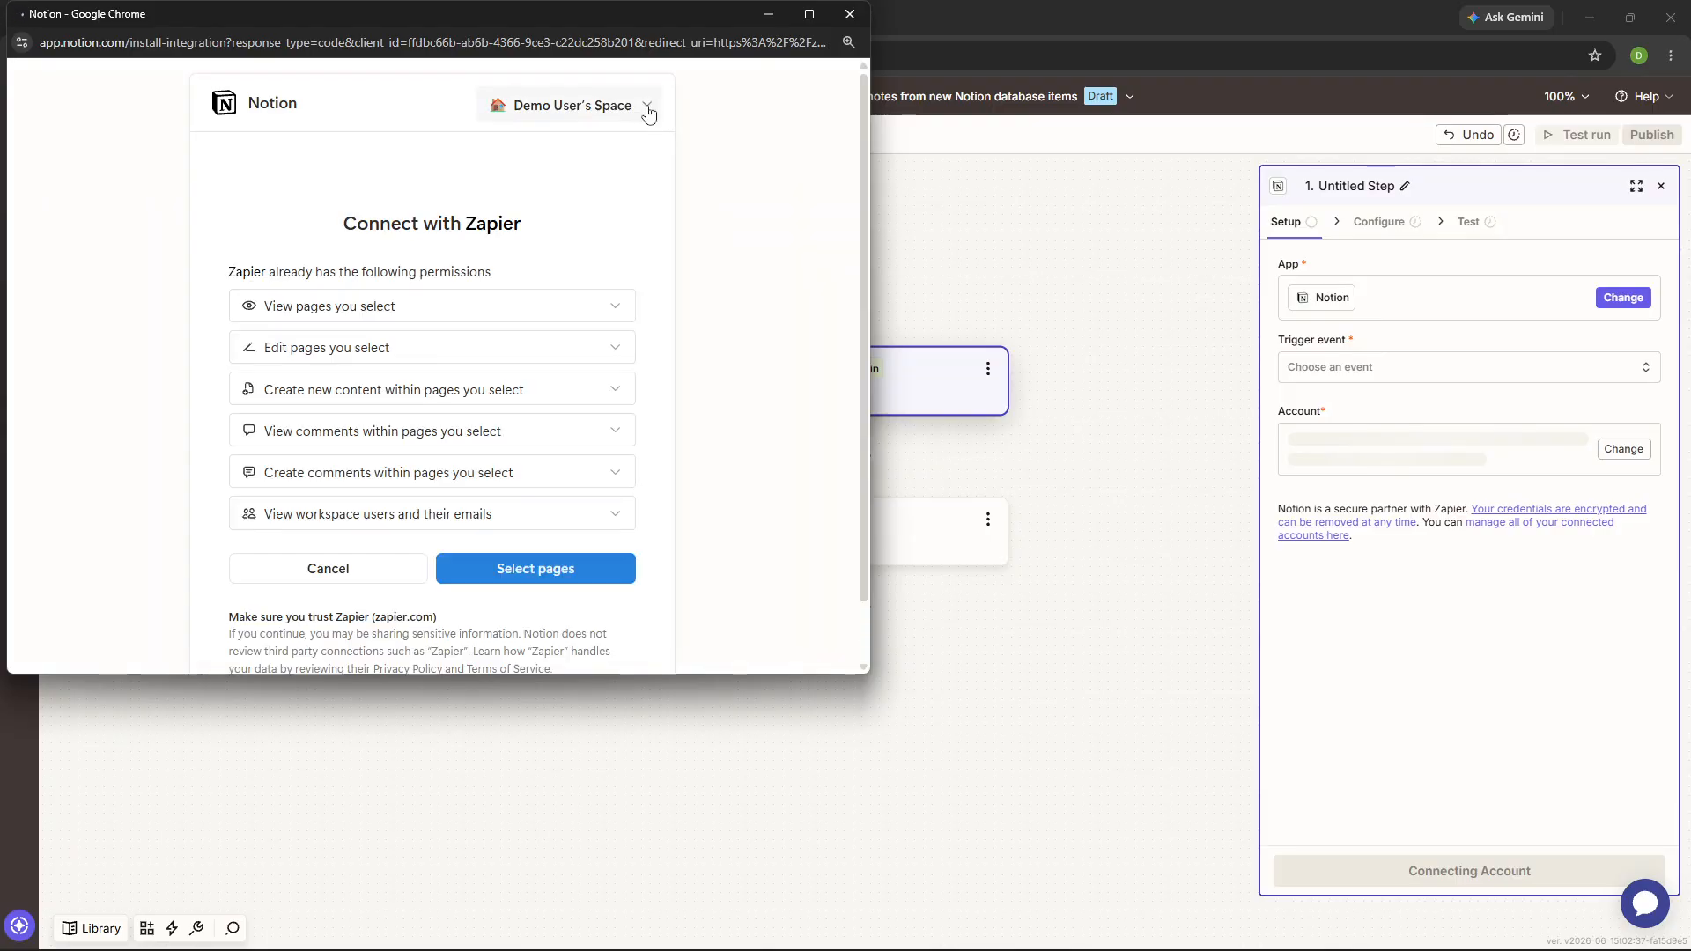
Keep the checked Notion workspace and grant Zapier access to the private OneNote Sync Inbox page.
left_click(647, 108)
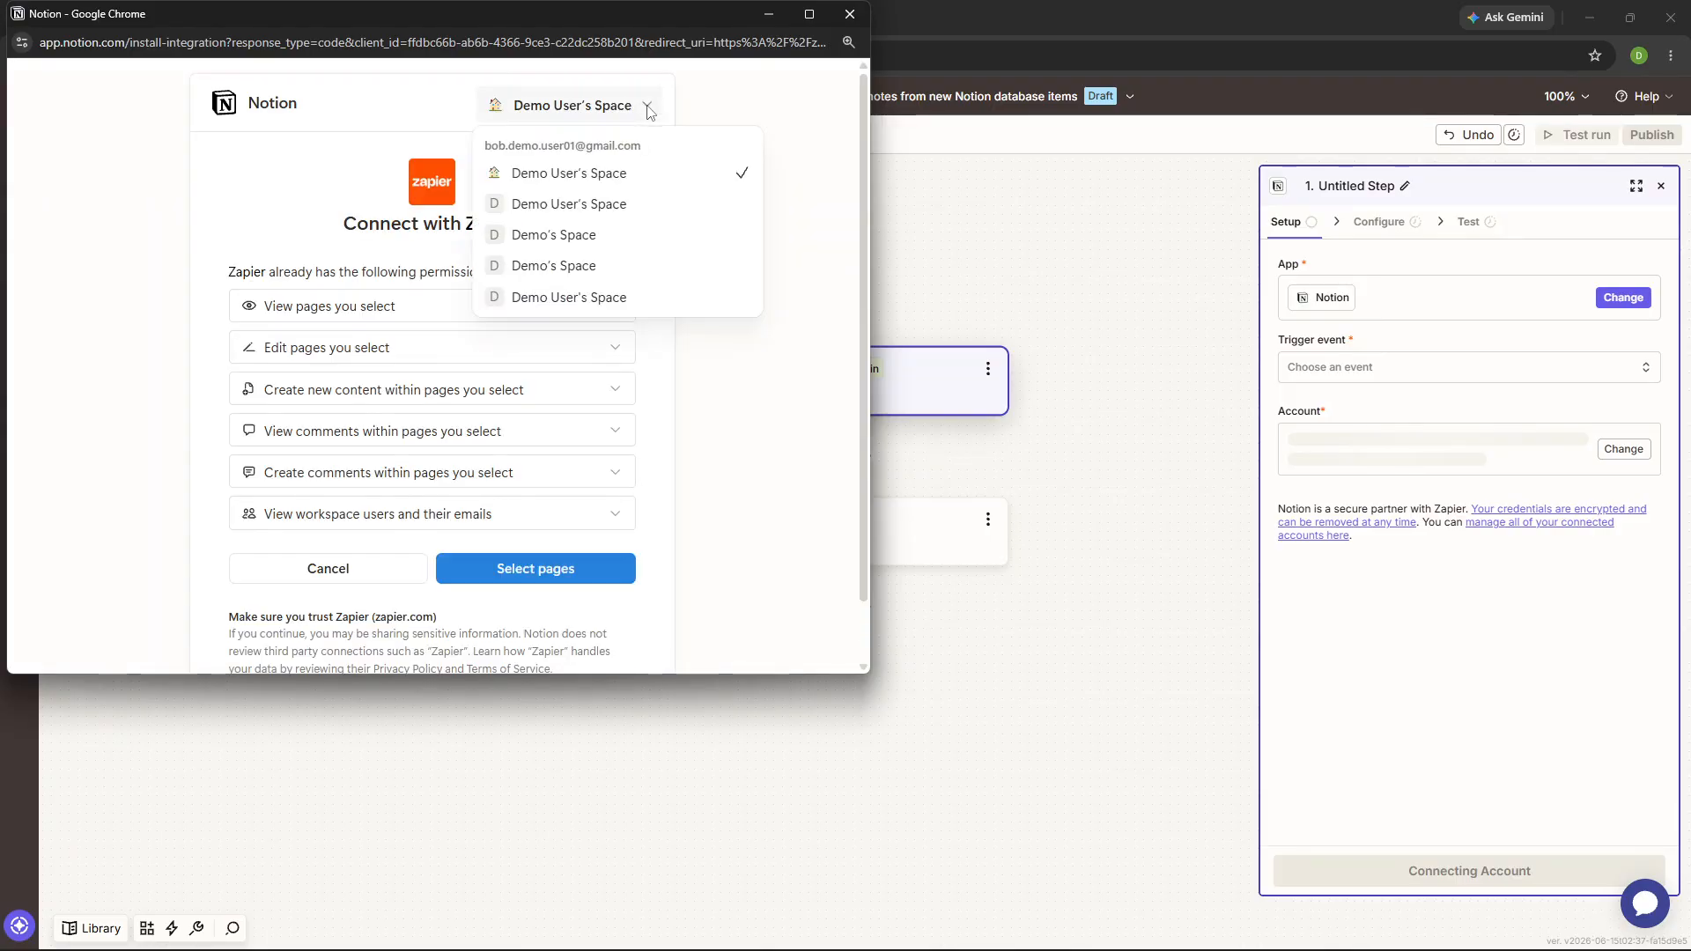
left_click(606, 181)
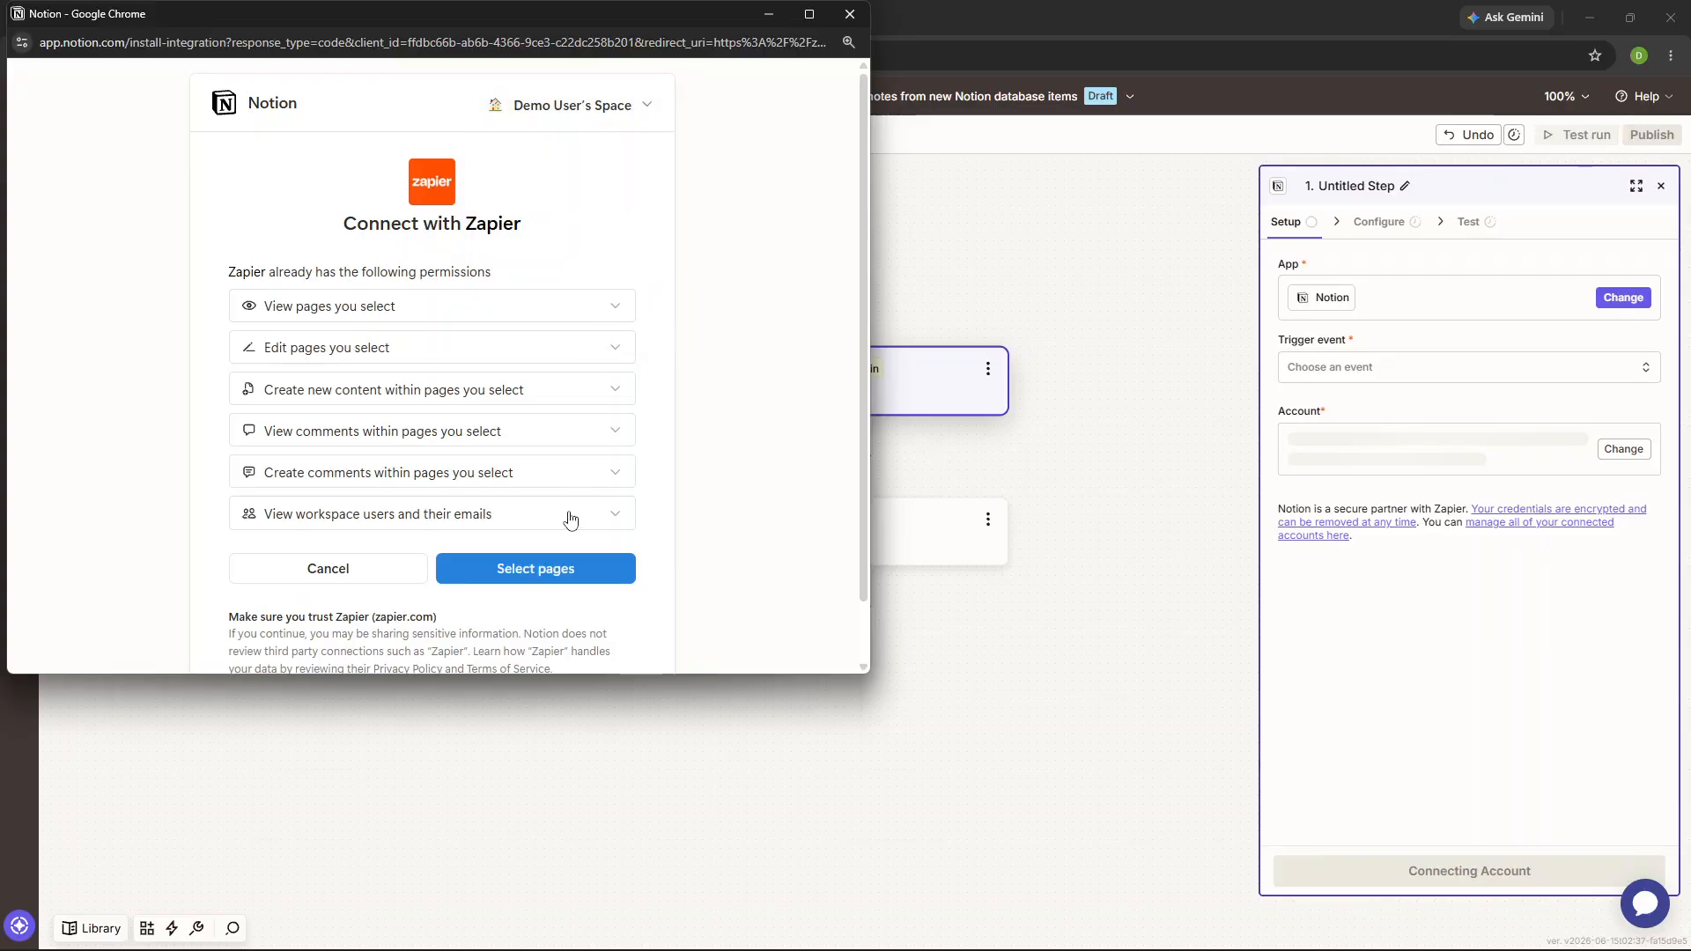
left_click(539, 573)
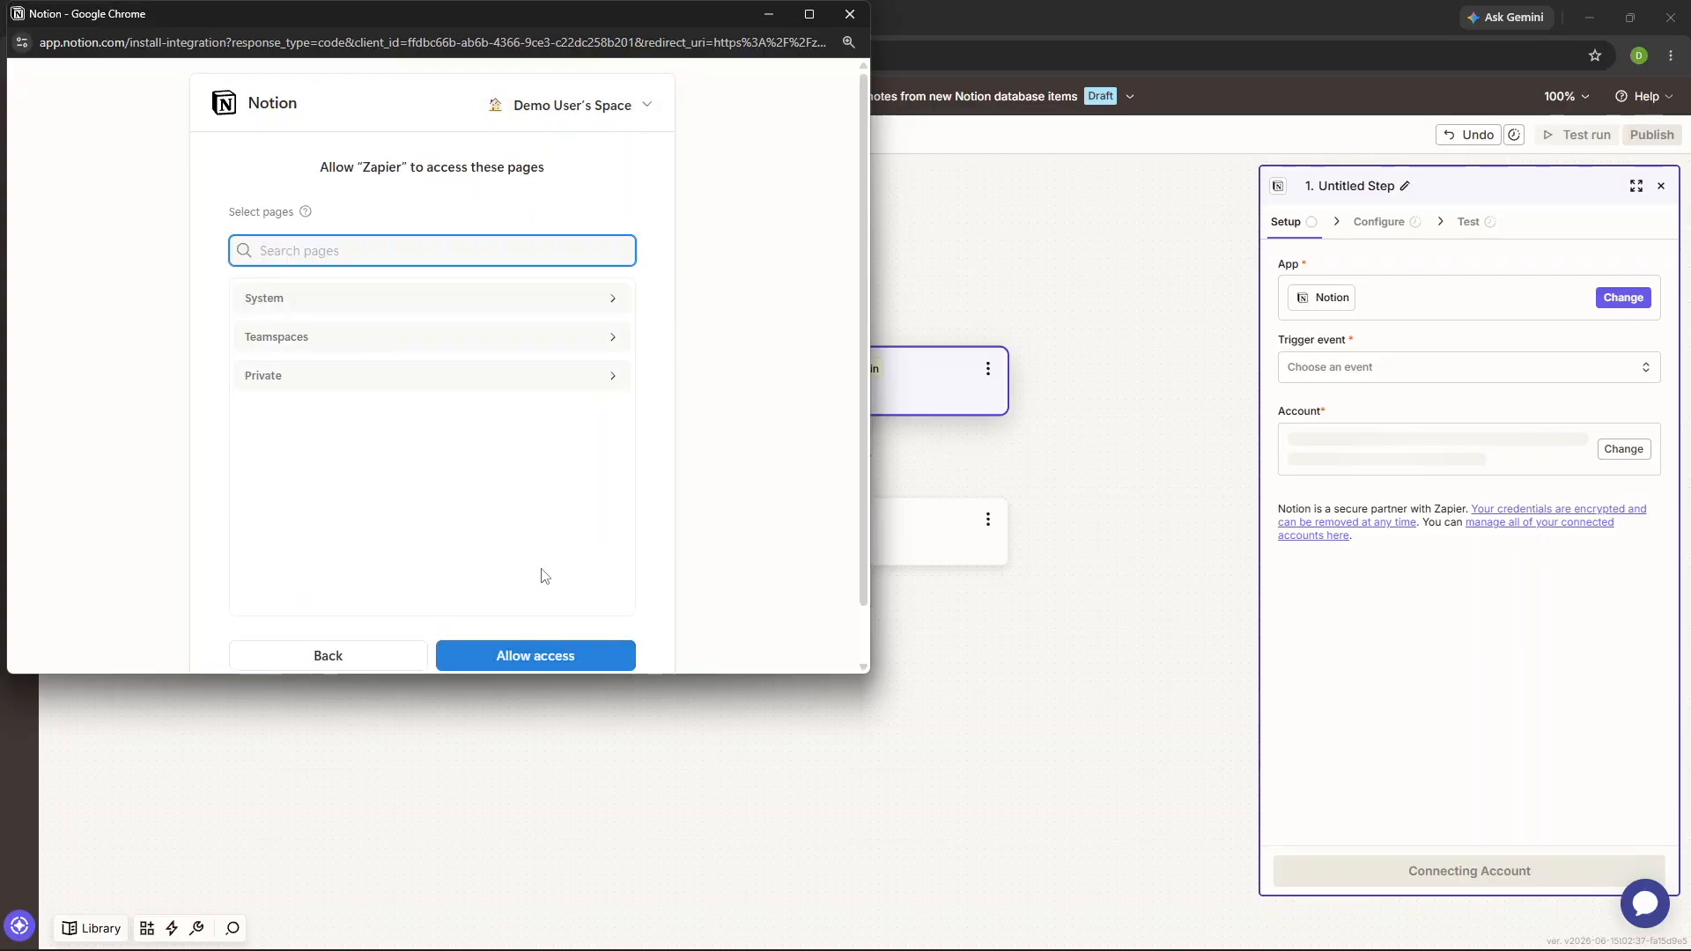
left_click(616, 377)
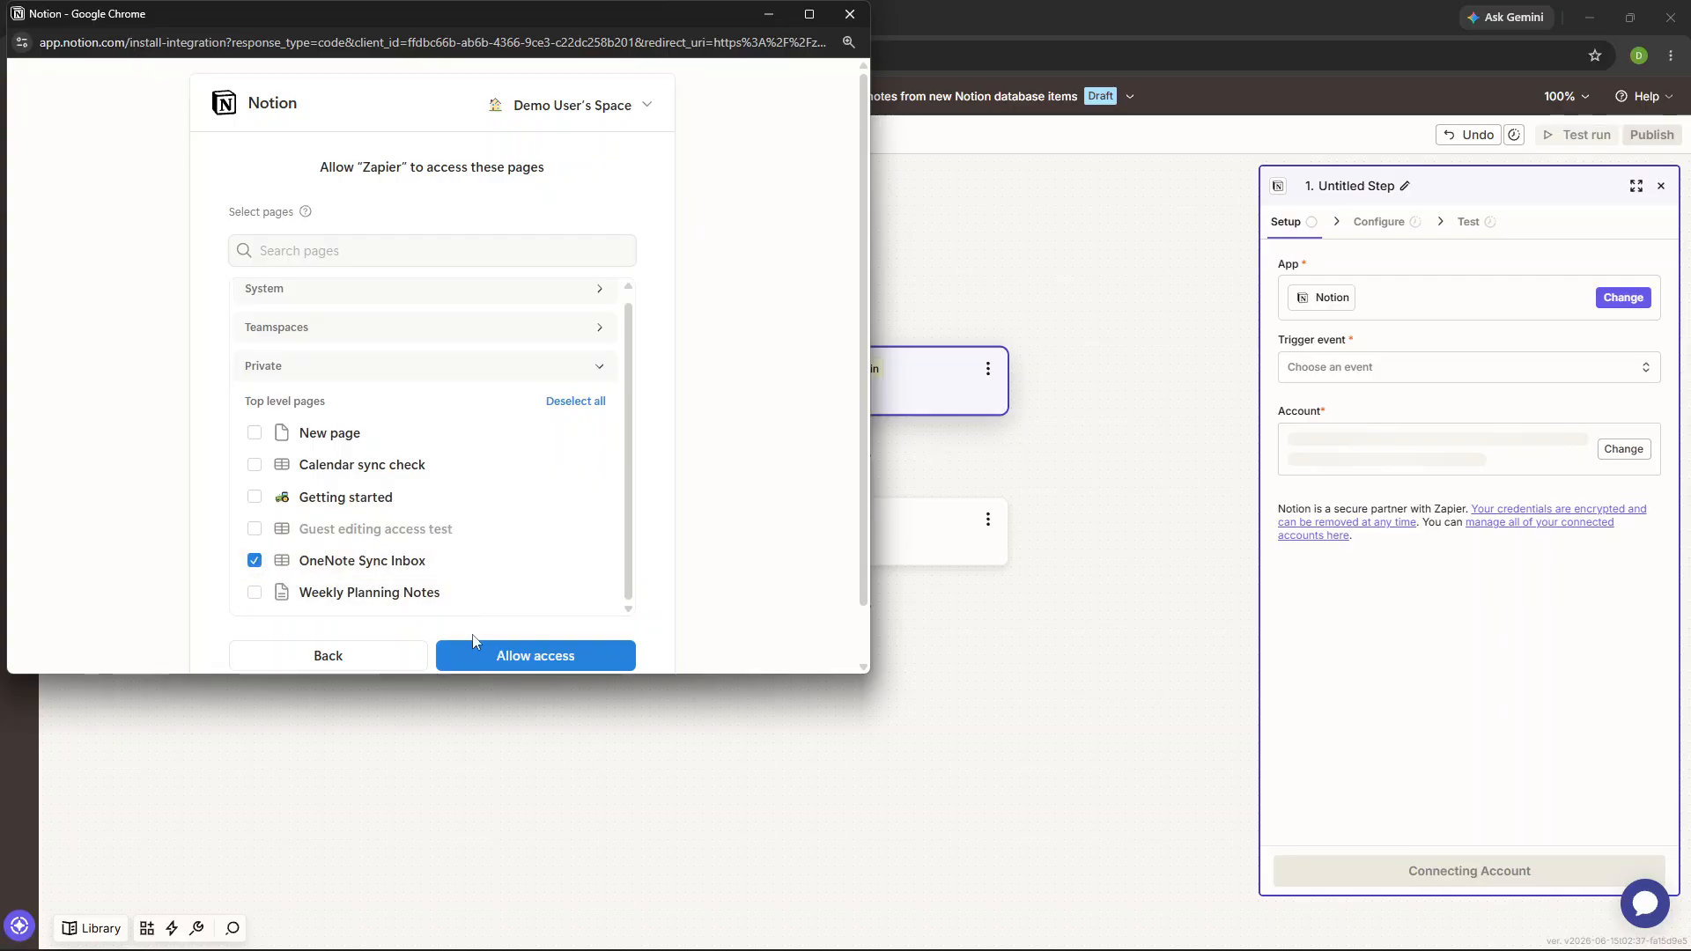
left_click(520, 657)
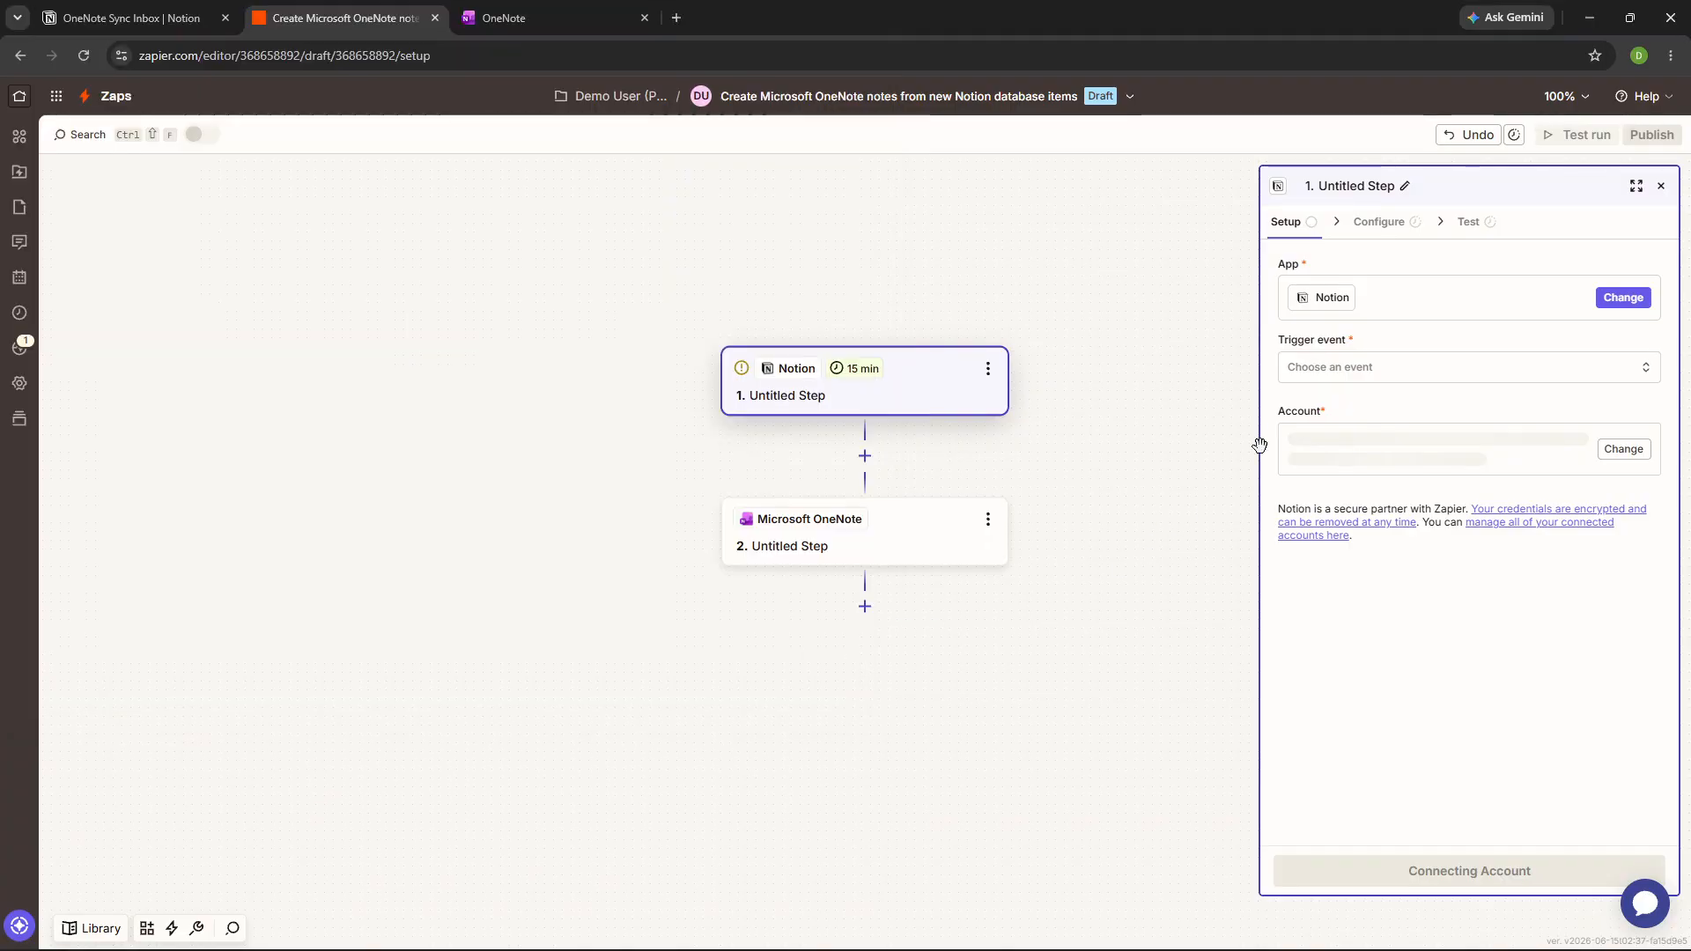
Set the Notion trigger event to New Data Source Item and its data source to OneNote Sync Inbox.
left_click(1355, 368)
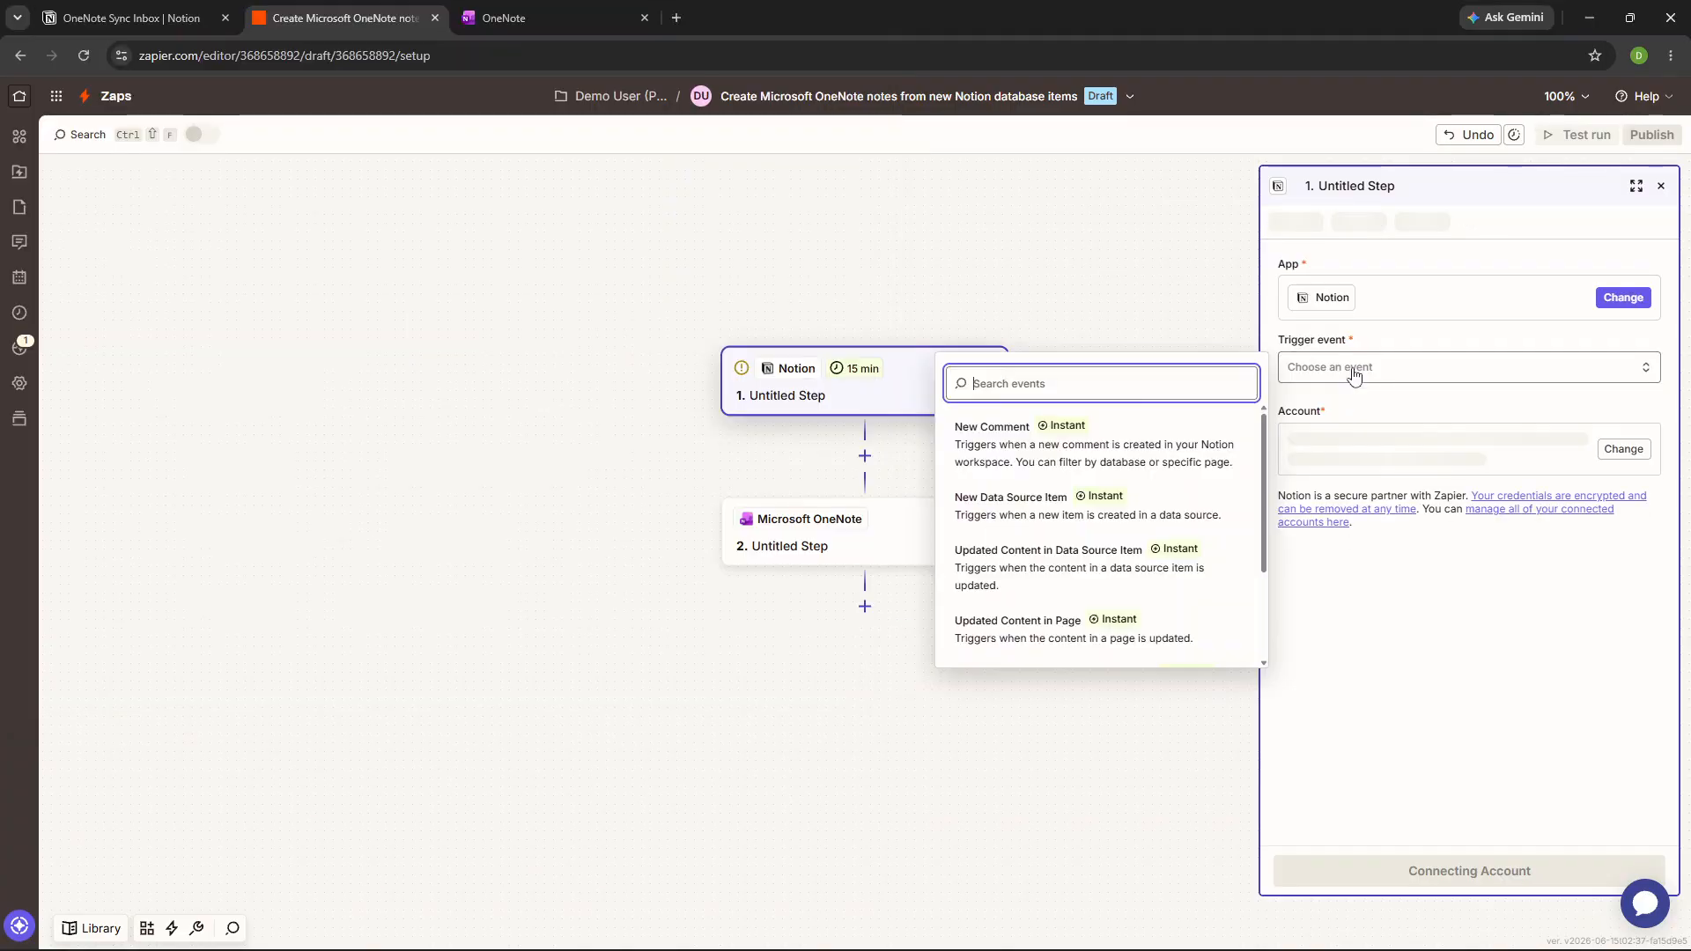
left_click(1040, 509)
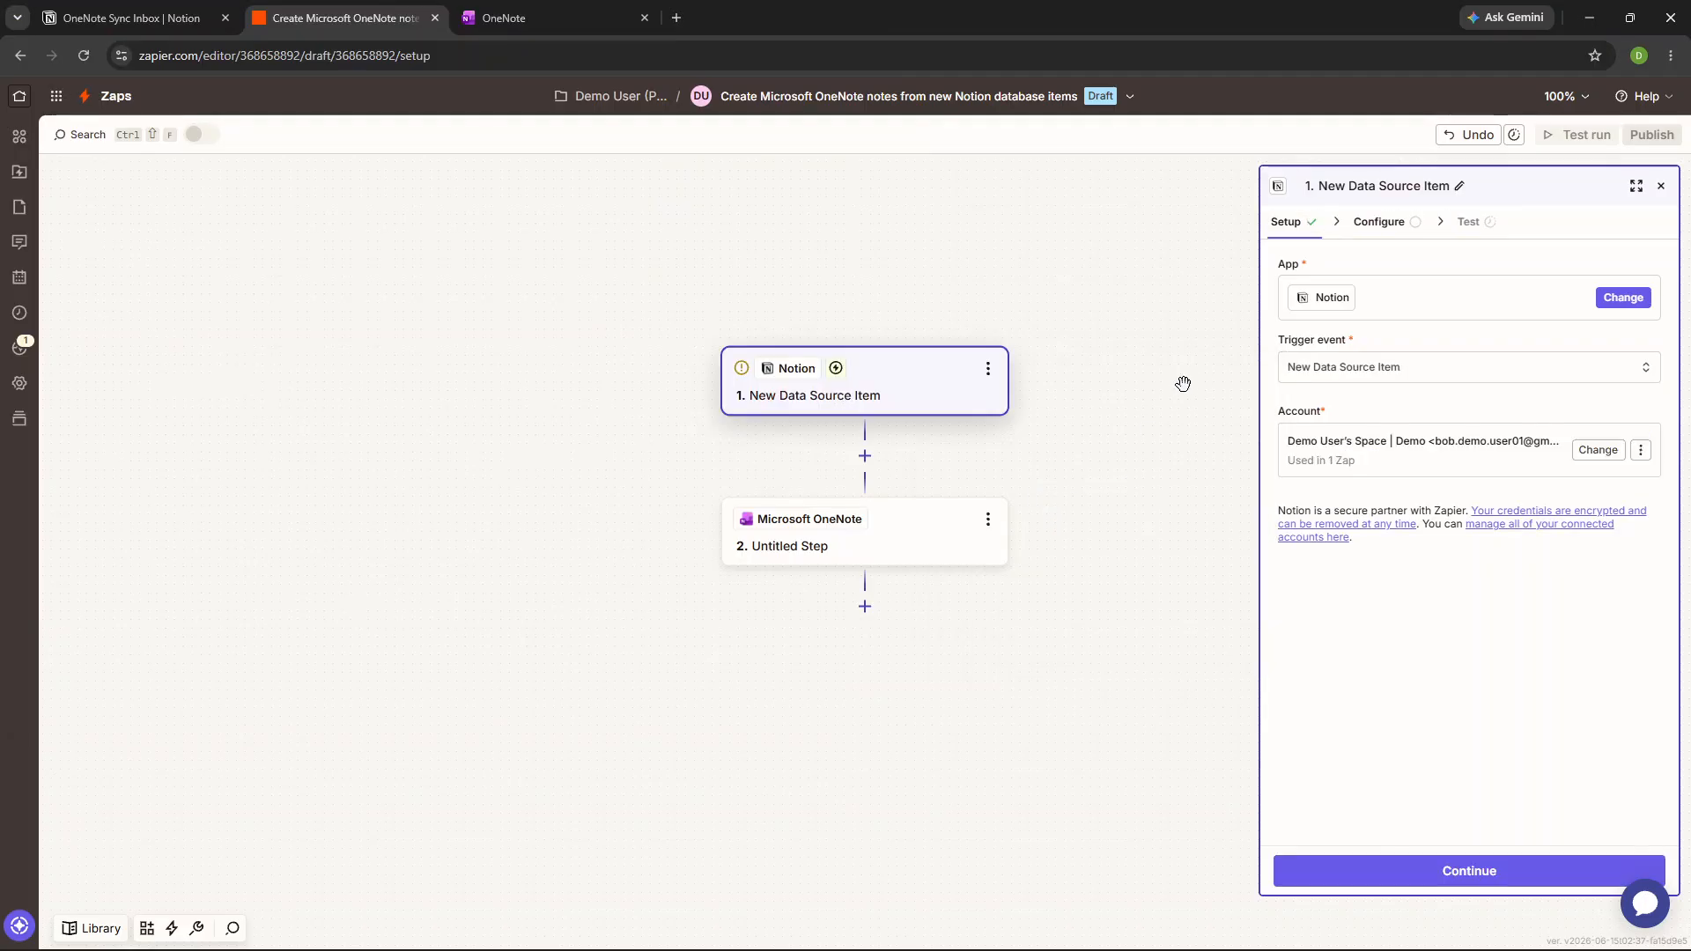
left_click(1380, 224)
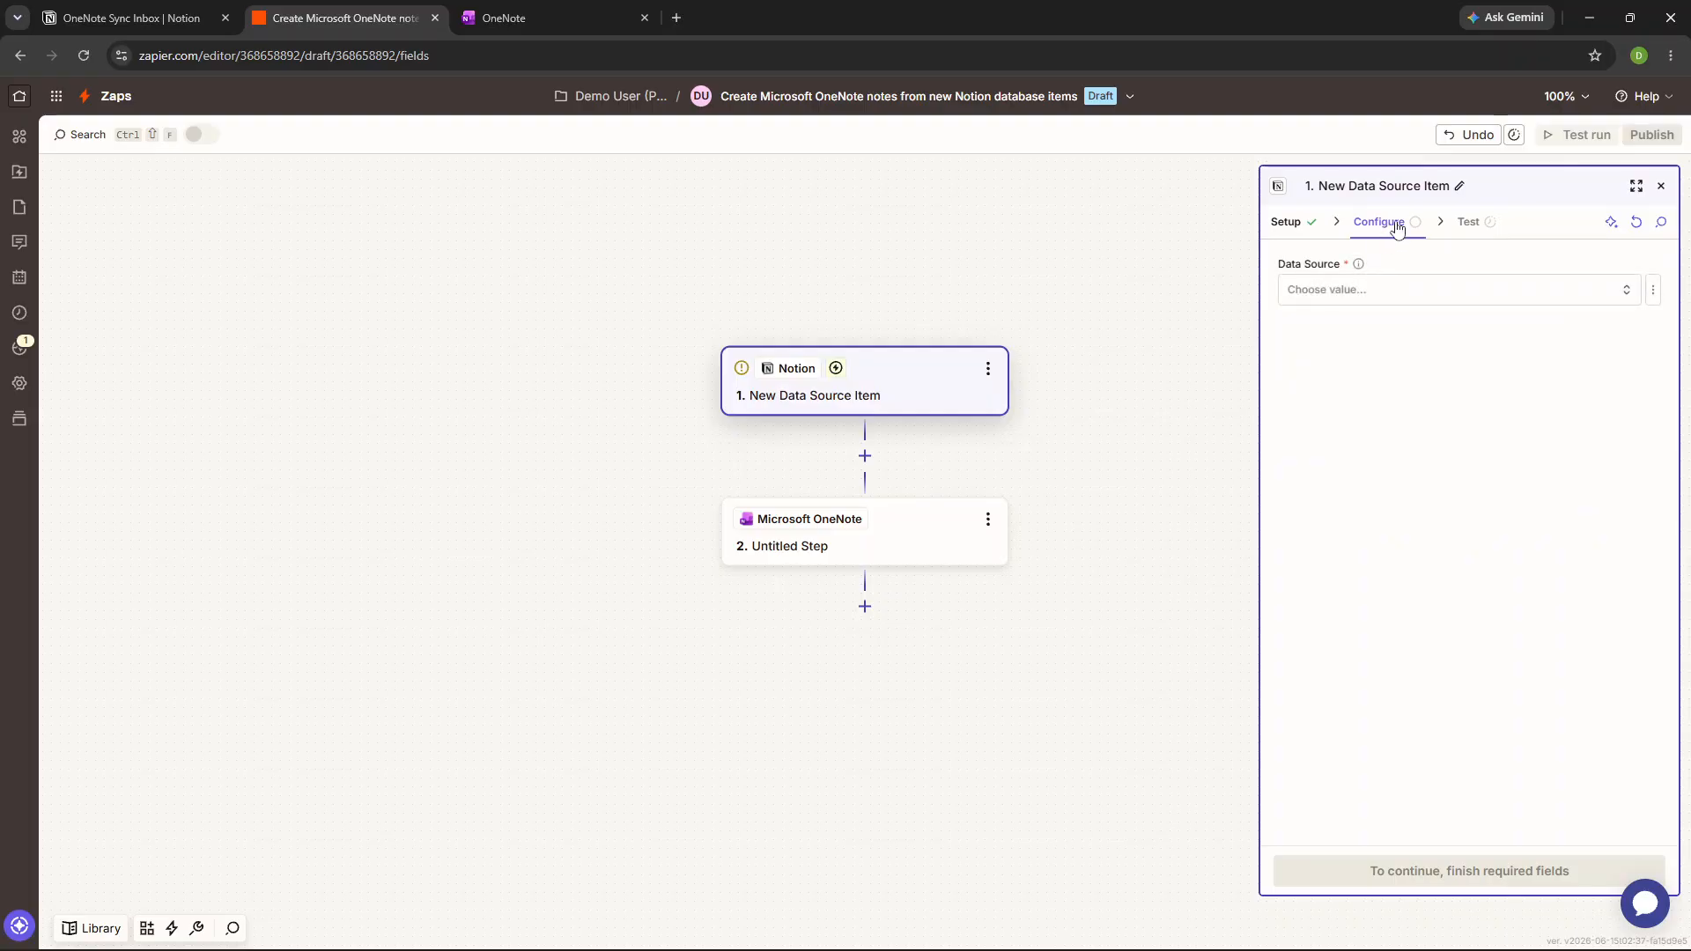
left_click(1376, 289)
left_click(1074, 340)
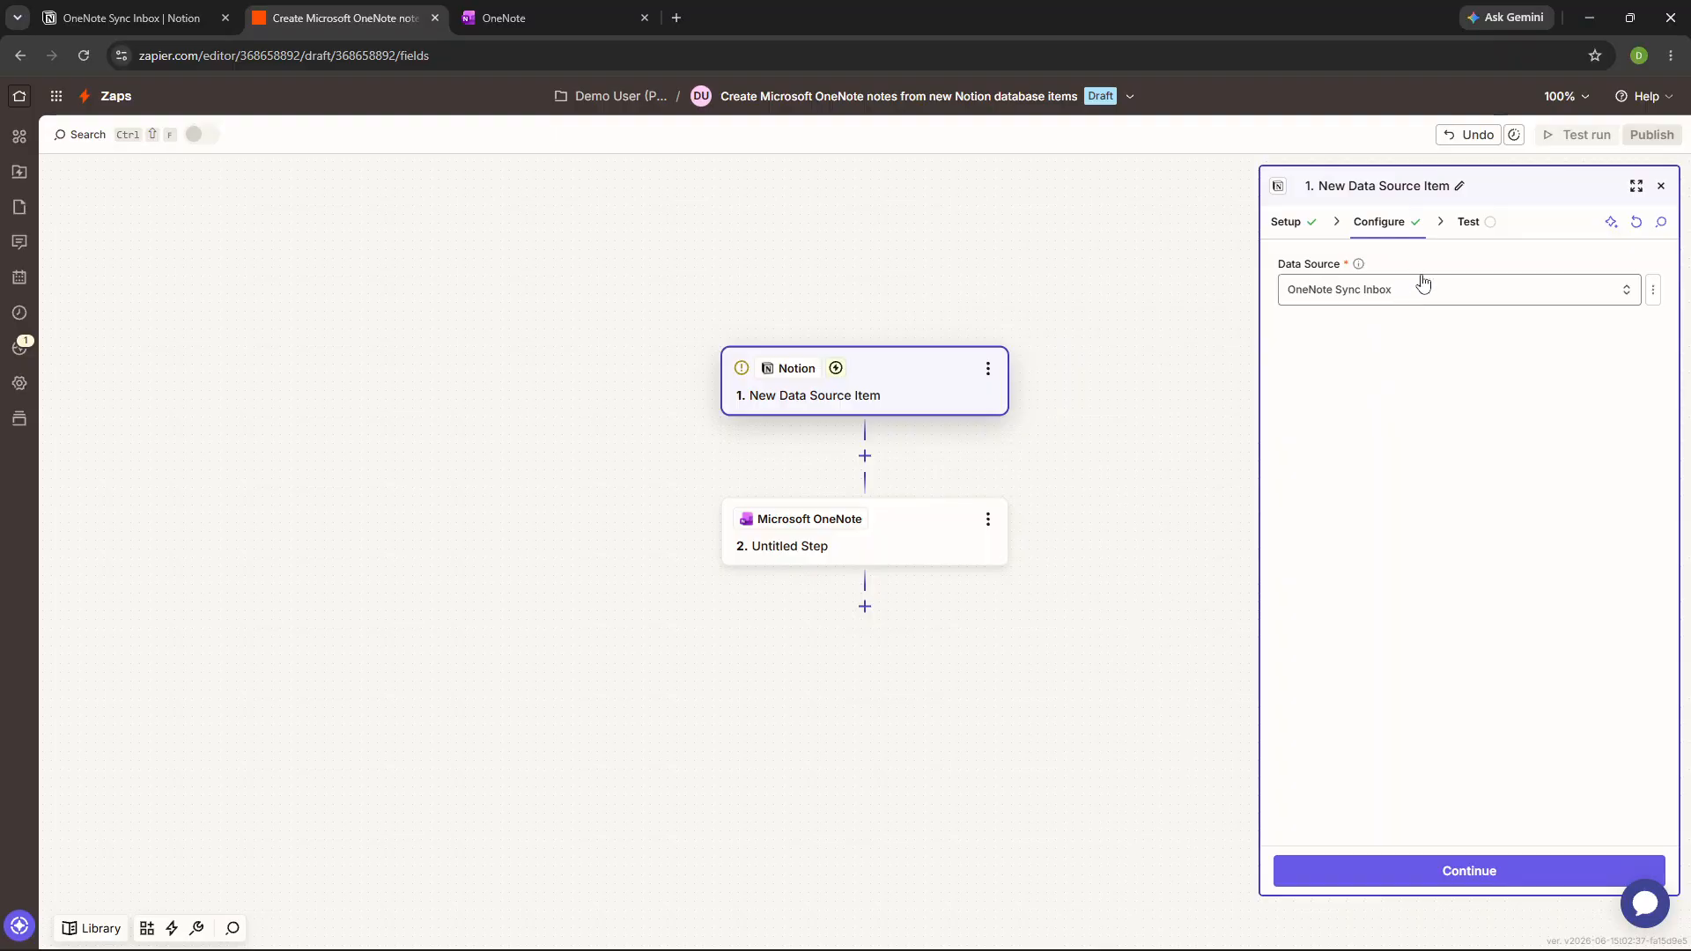
Test the Notion trigger and continue with the record Data Source Item A.
left_click(1469, 223)
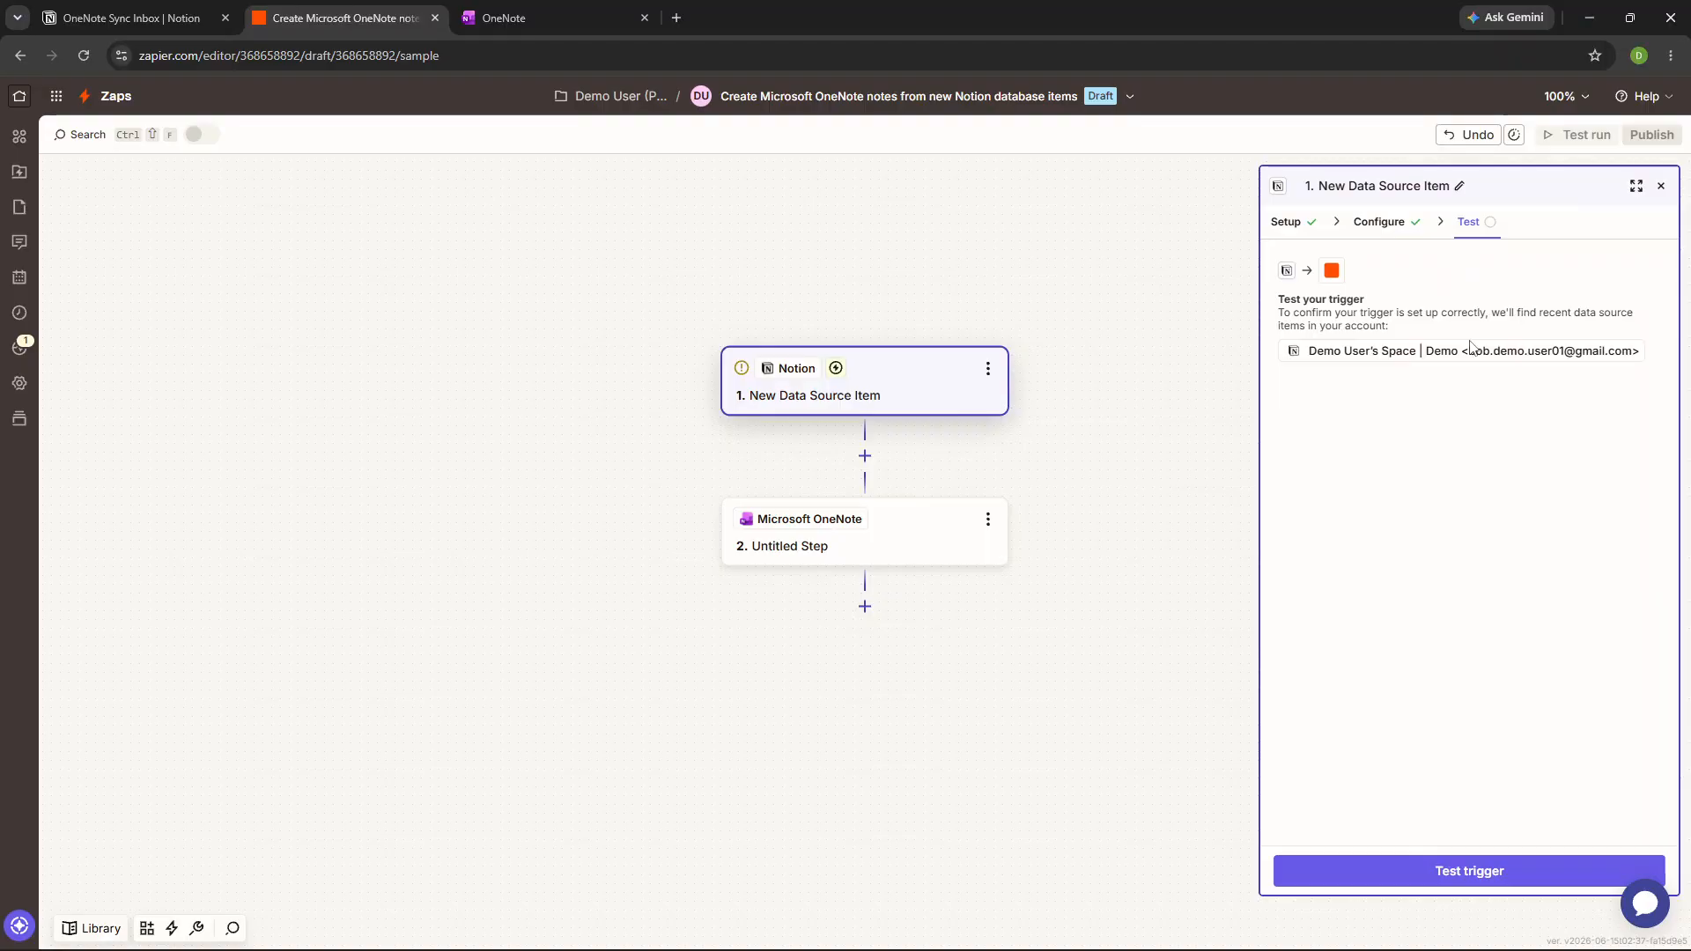
left_click(1489, 869)
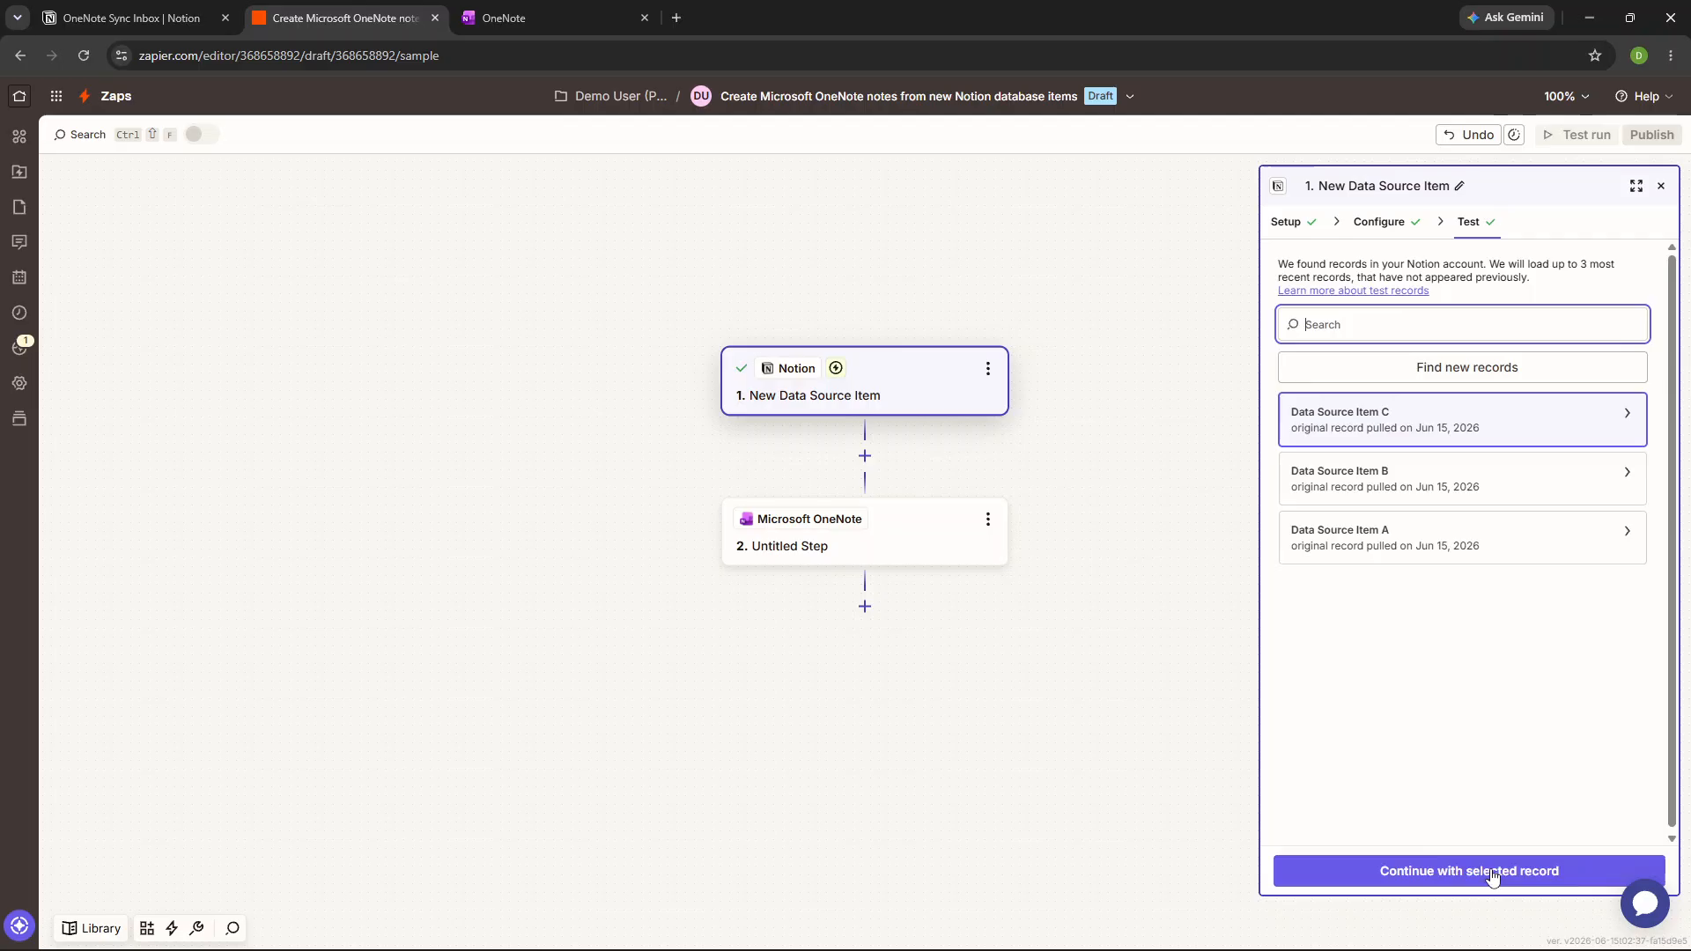
left_click(1445, 544)
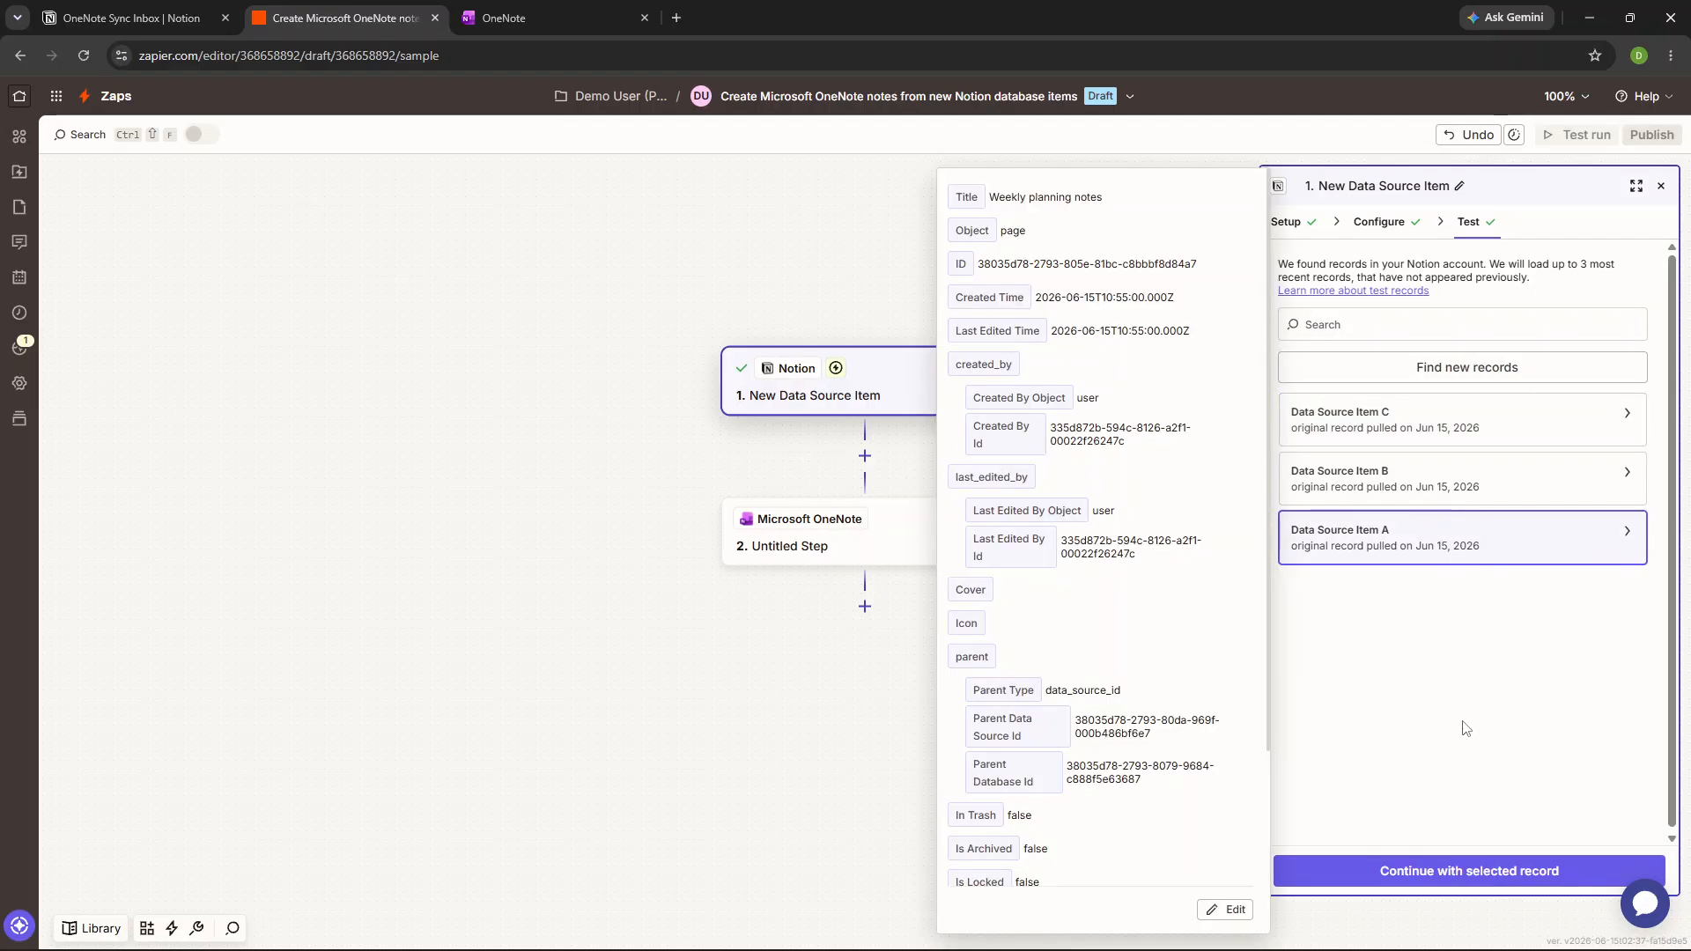
left_click(1462, 872)
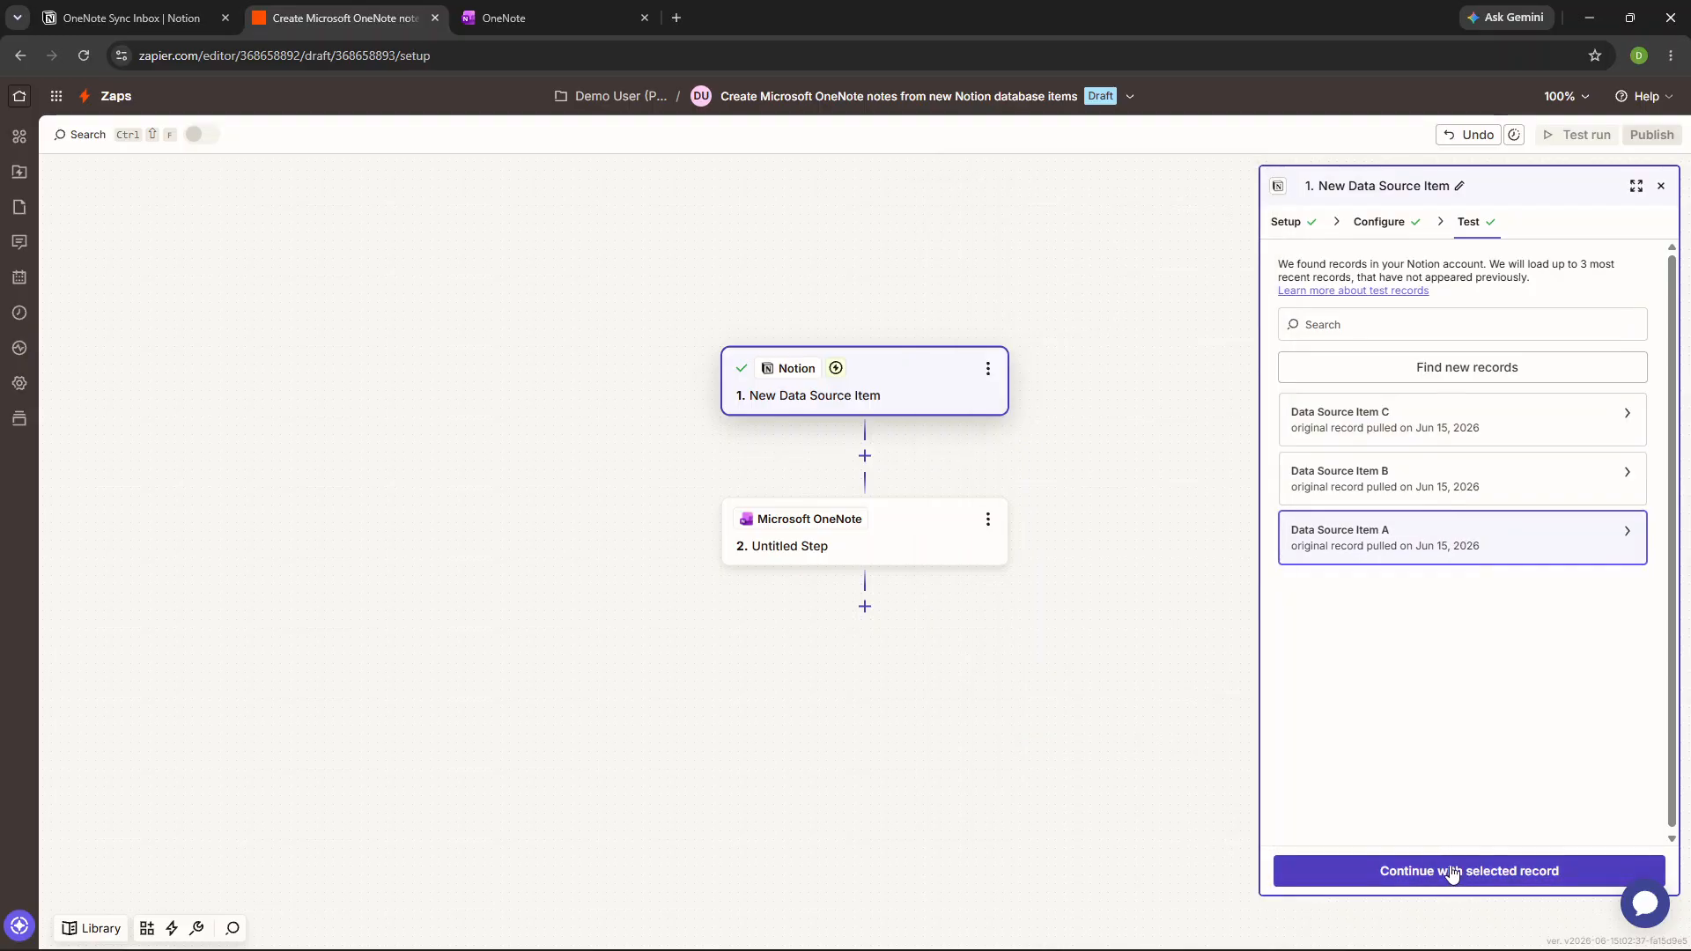
left_click(1454, 870)
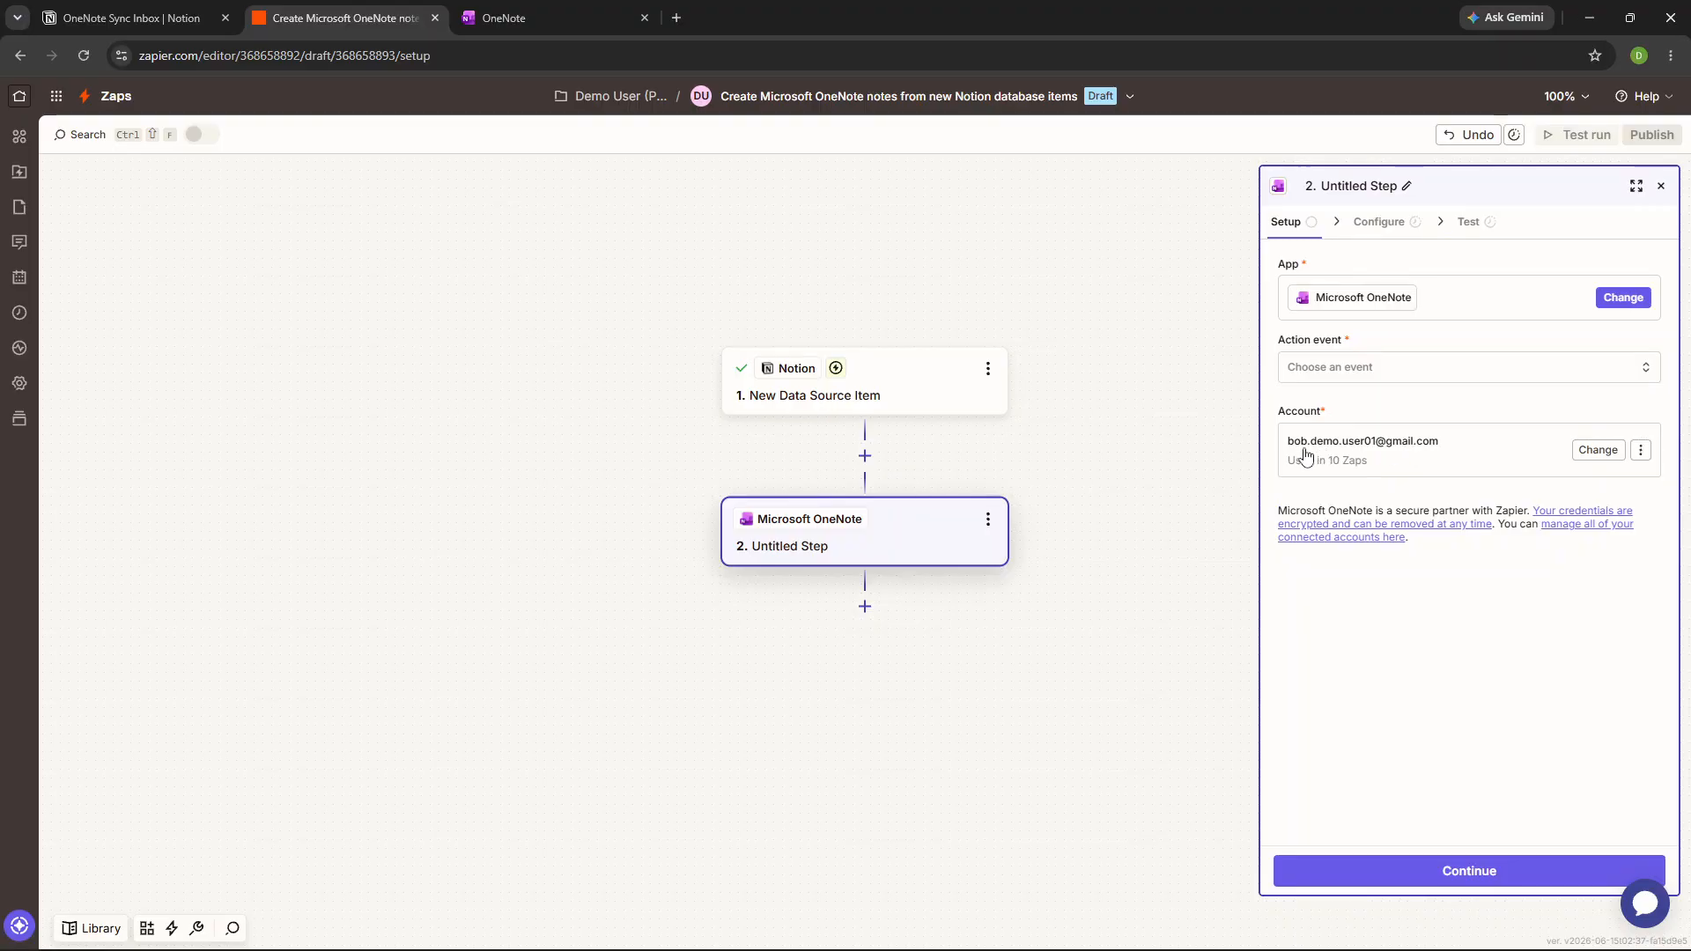
Check which account is selected for the Microsoft OneNote action step.
left_click(1394, 455)
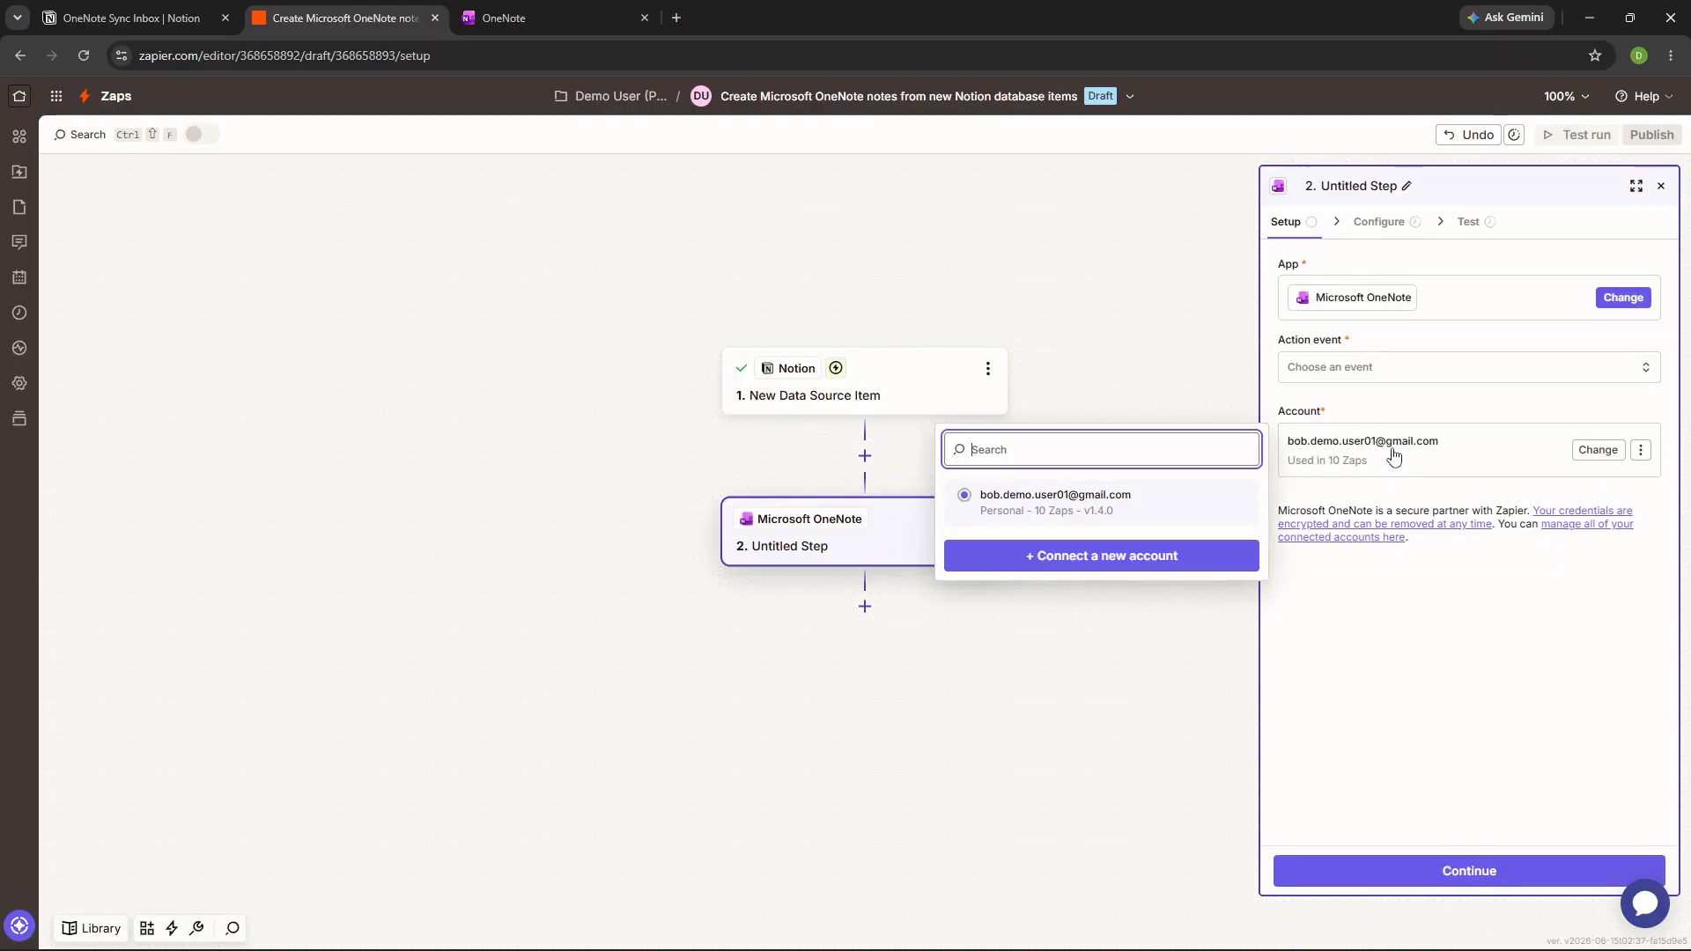
left_click(964, 494)
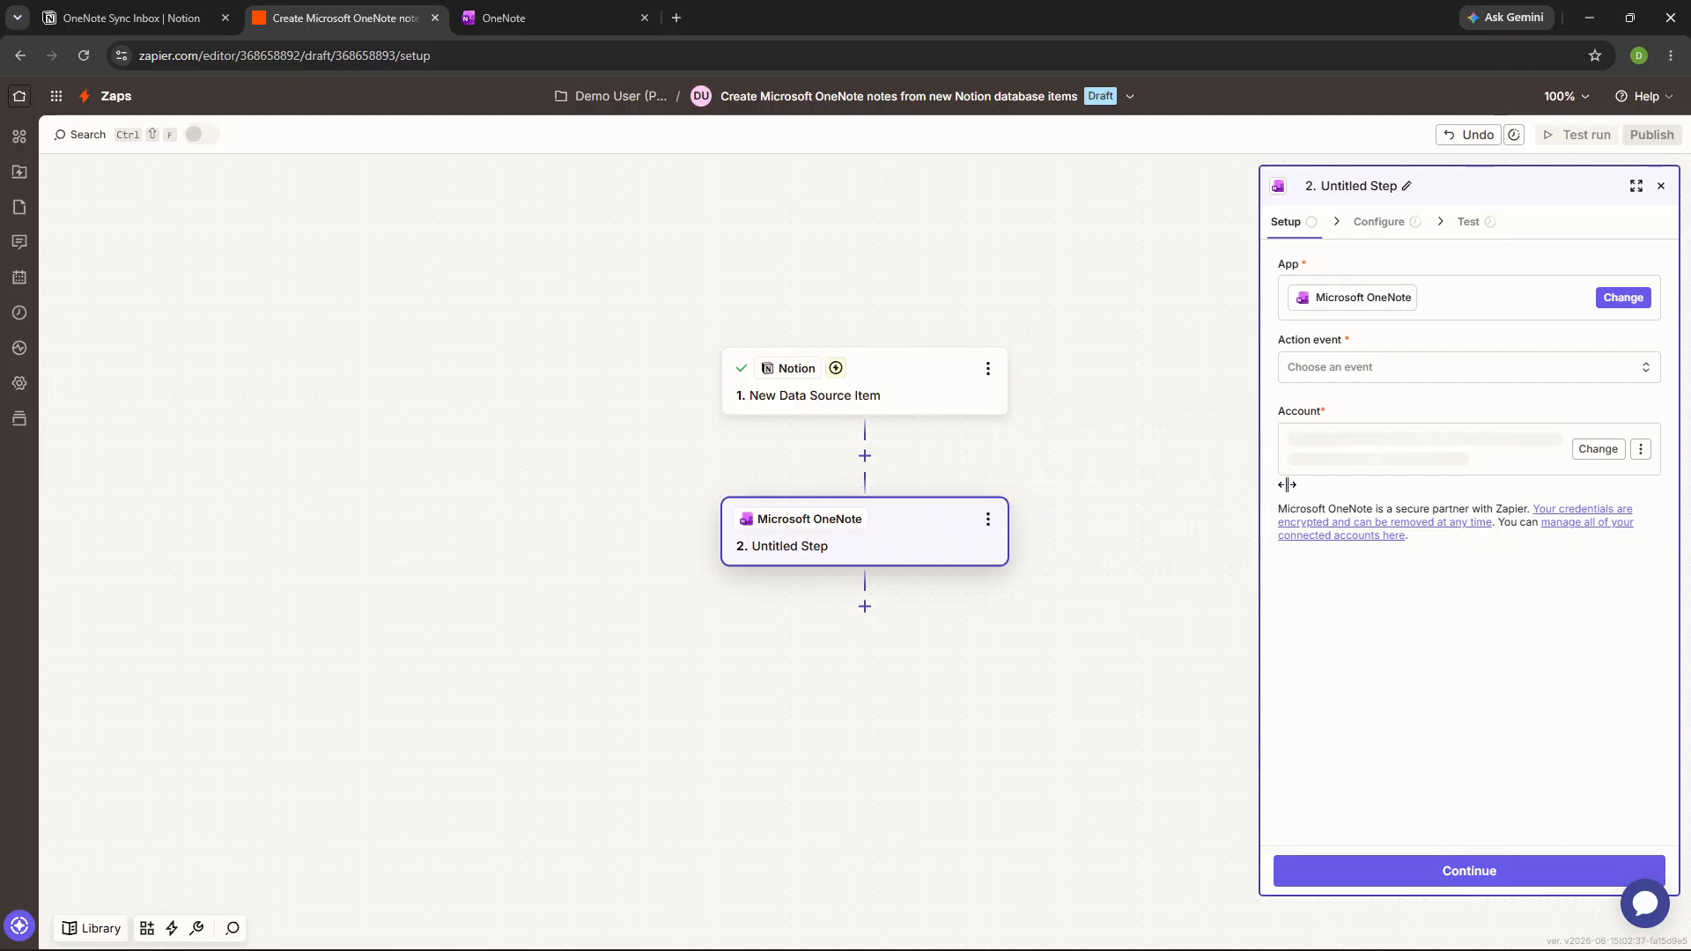
left_click(1354, 463)
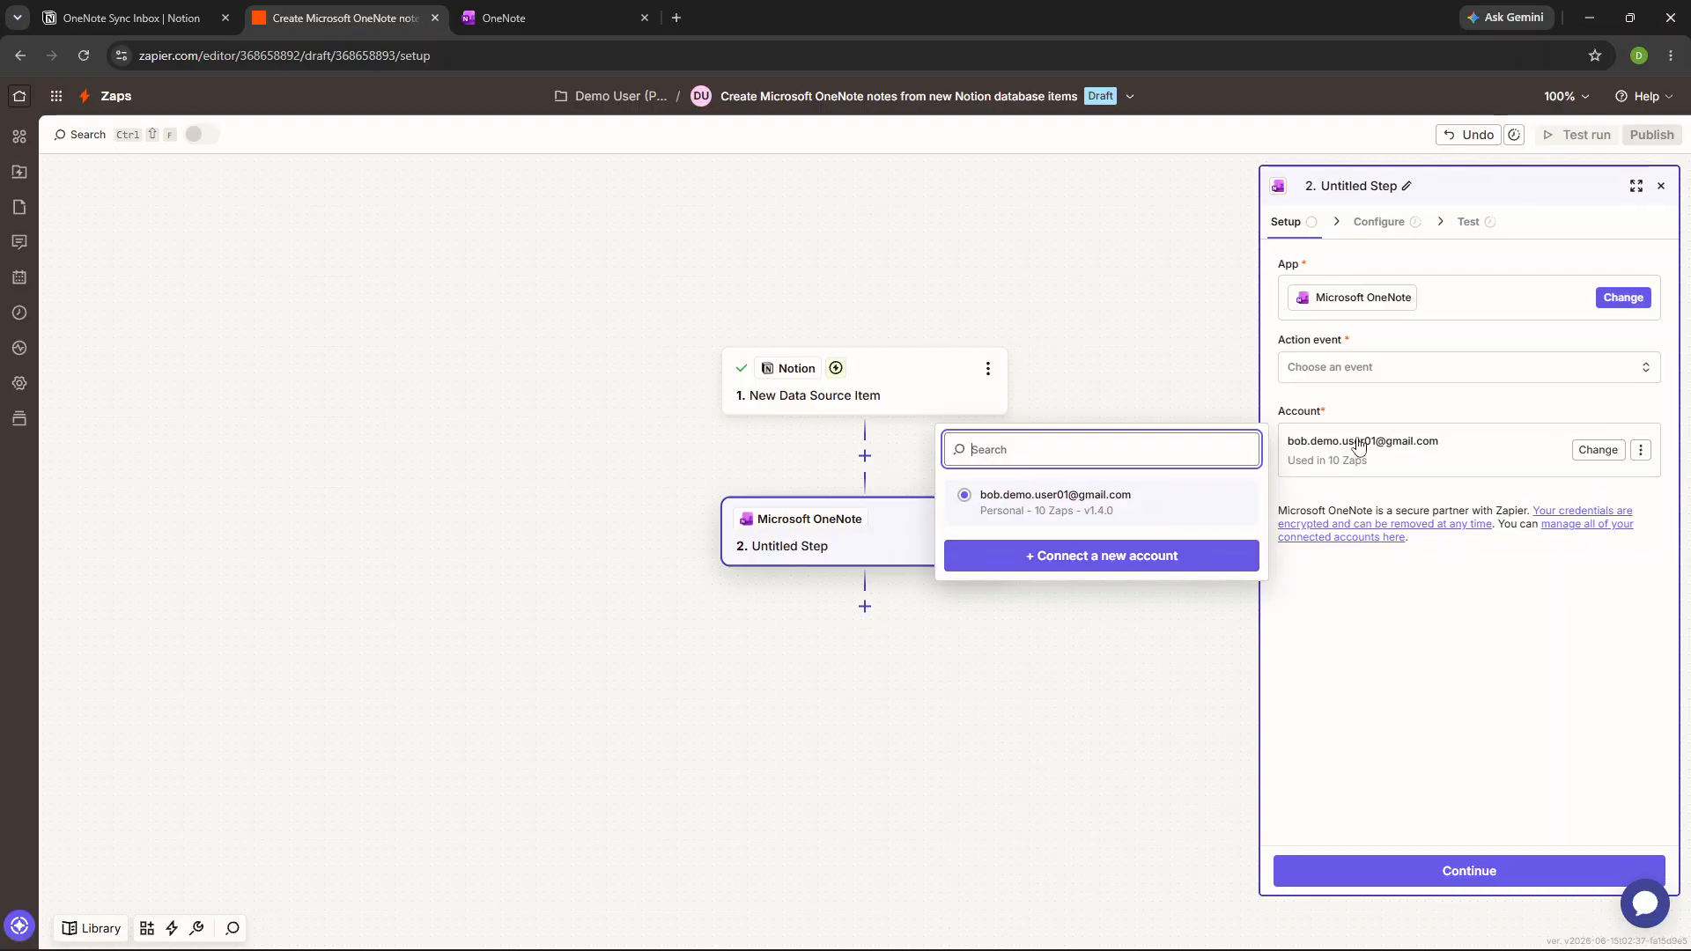
left_click(1497, 449)
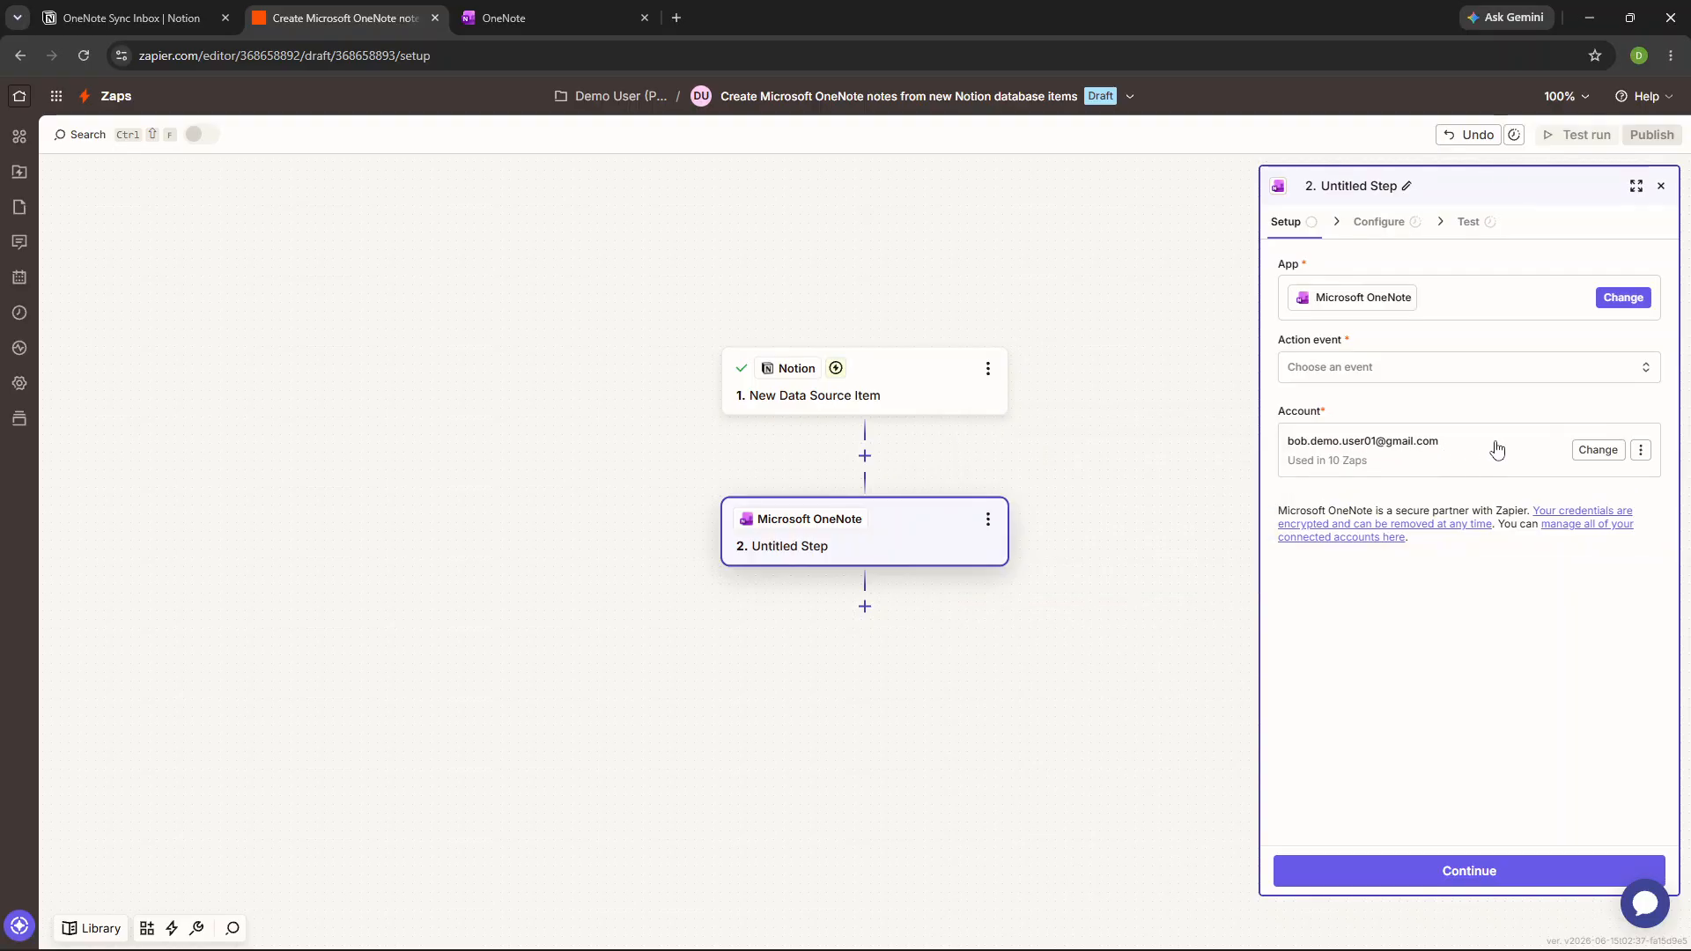
left_click(1498, 449)
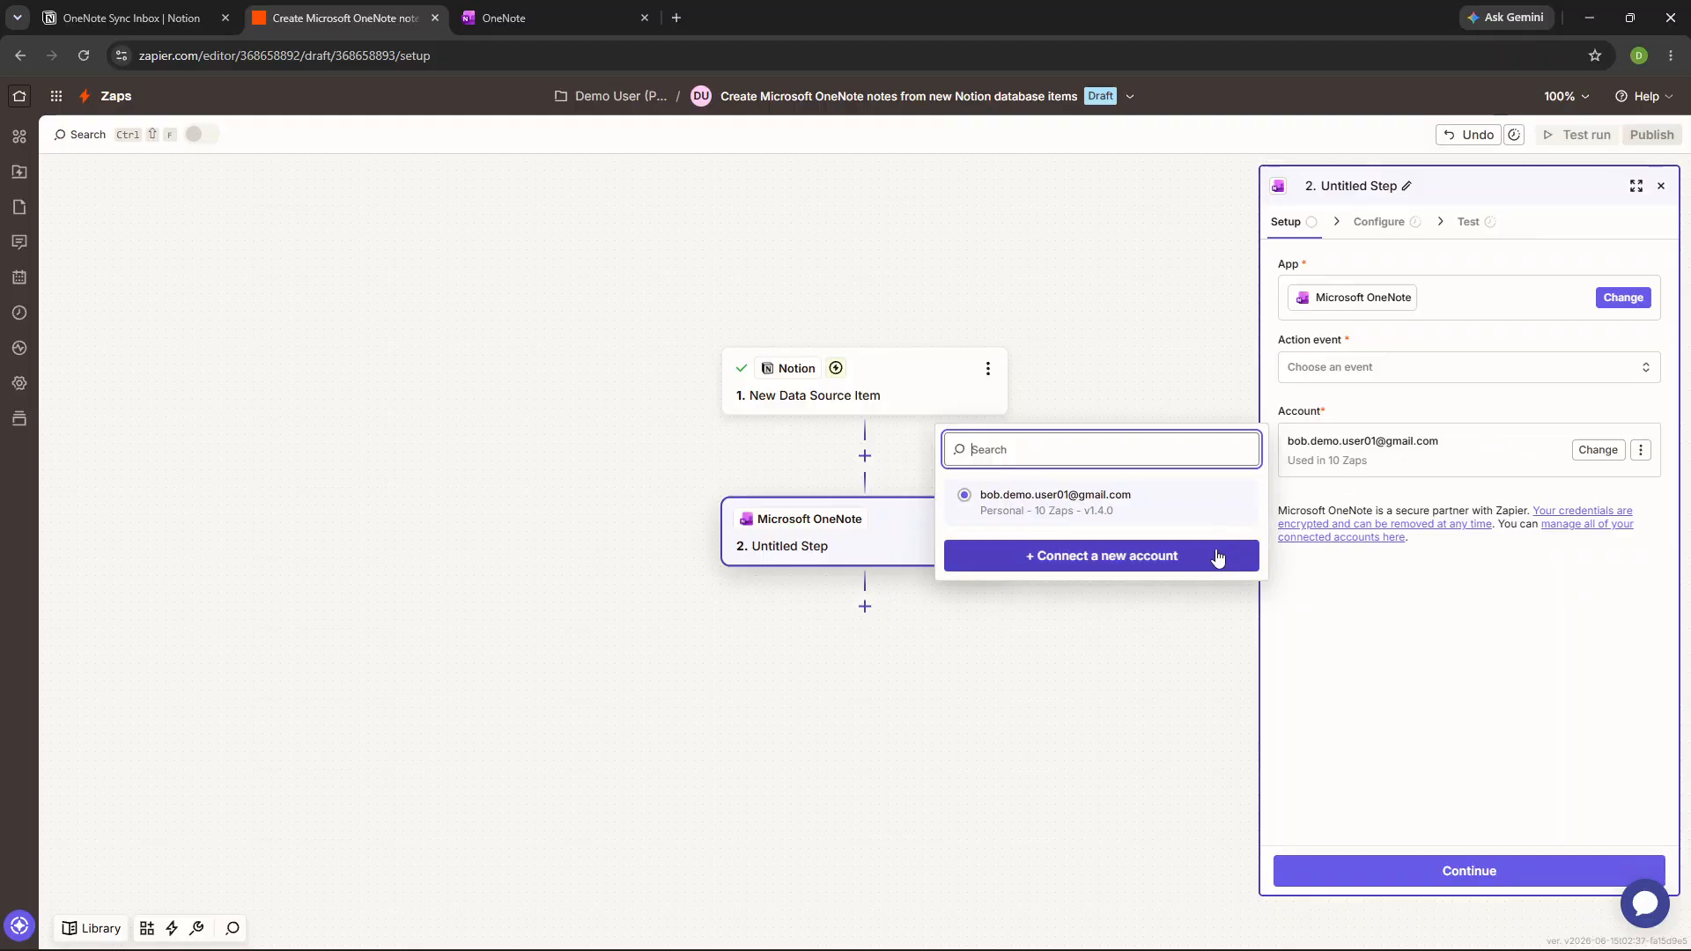
left_click(1429, 450)
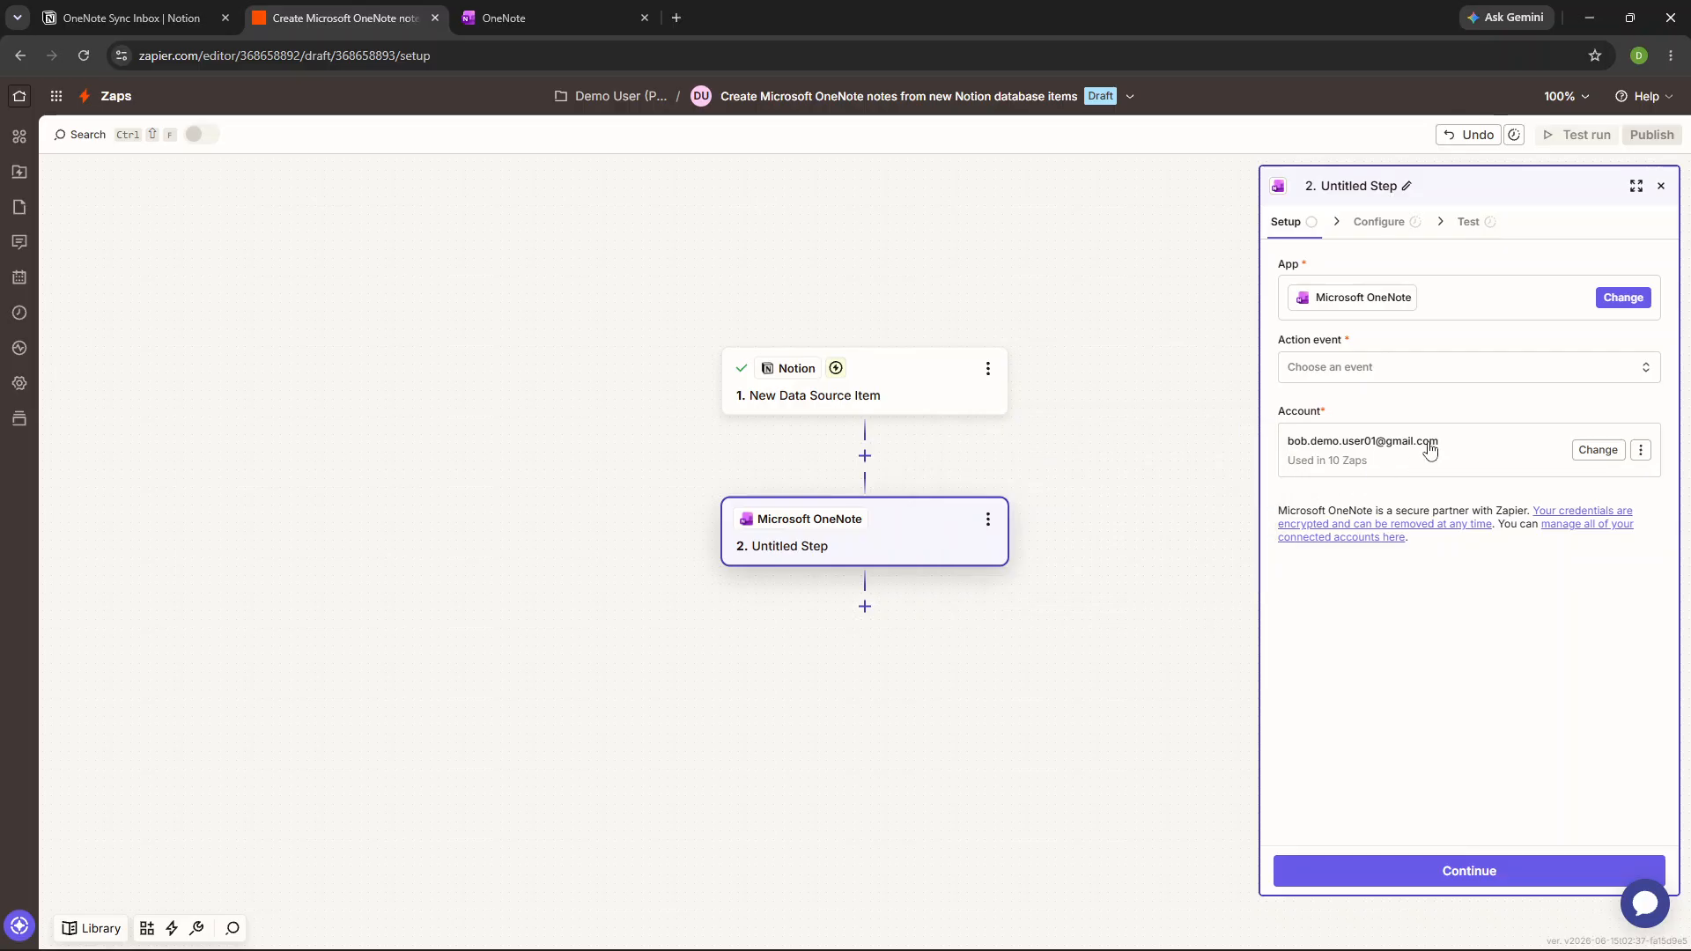
Set the OneNote action event to Create Note and map the note's title to the Notion Title field.
left_click(1336, 370)
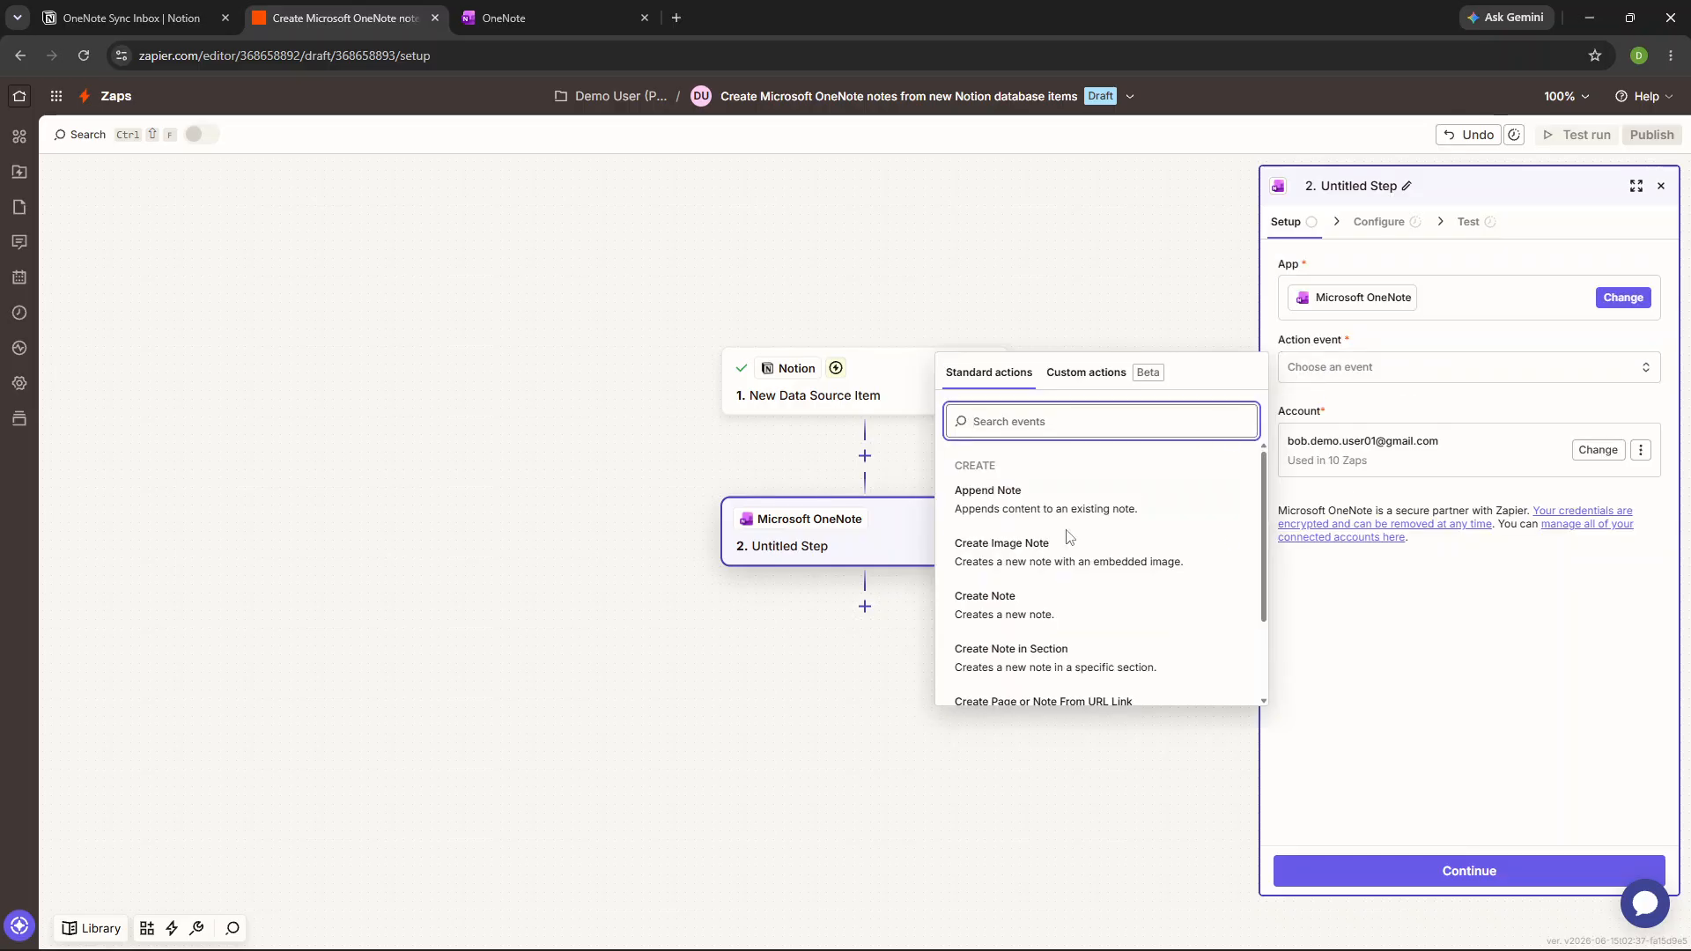
left_click(1032, 603)
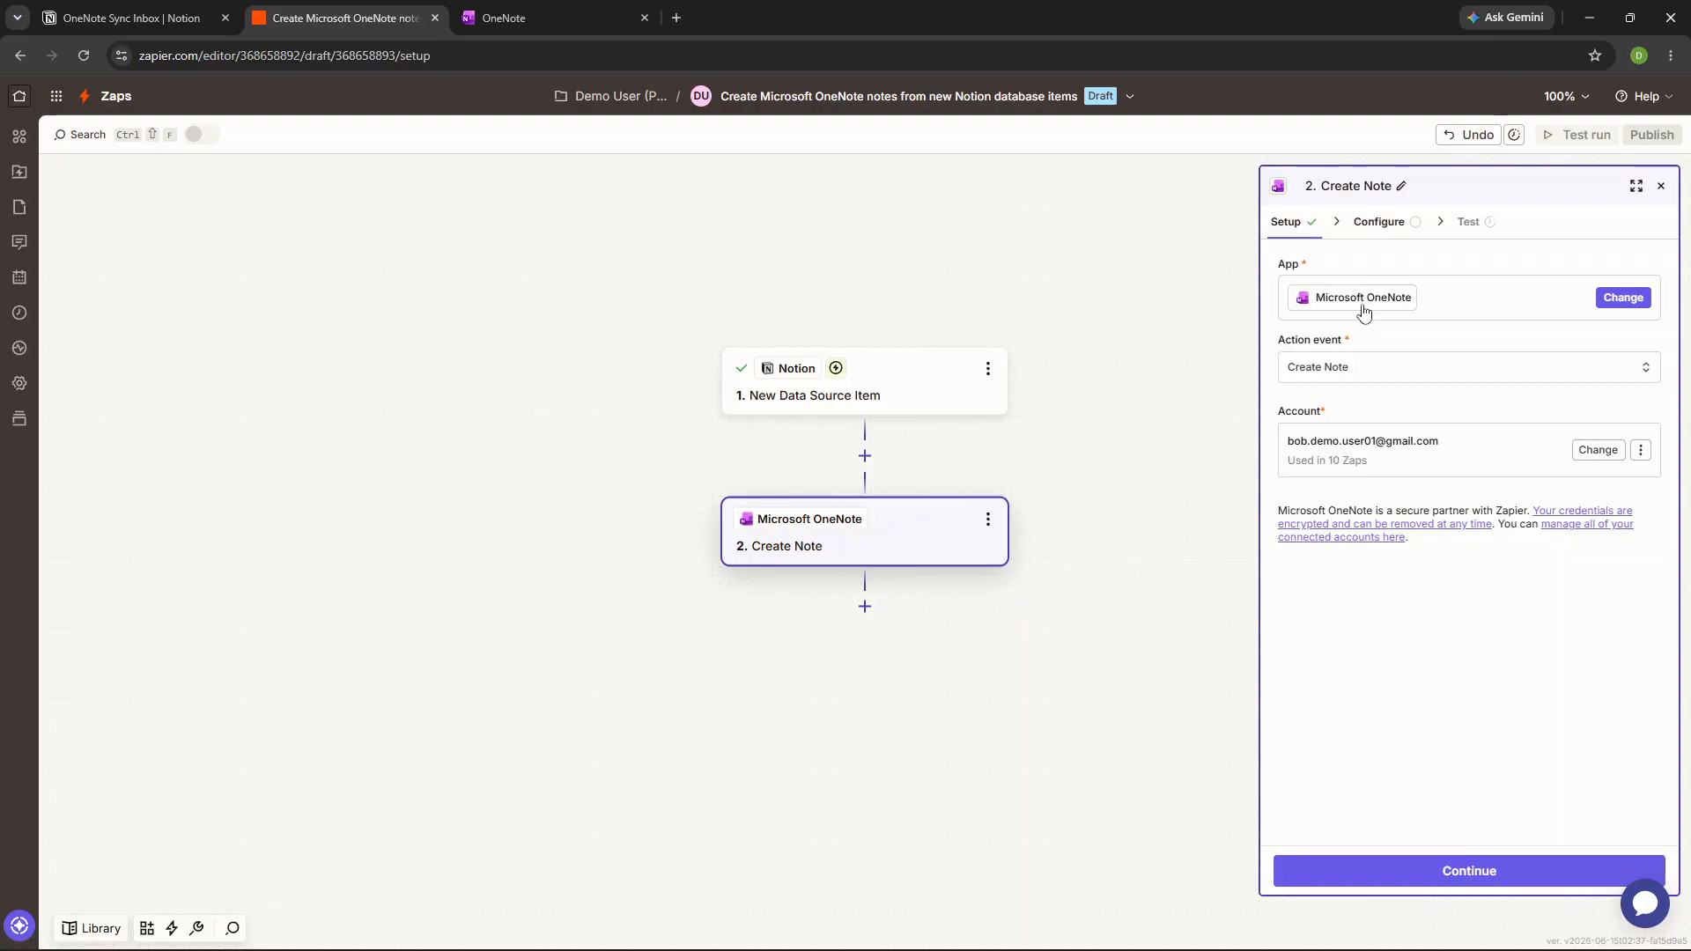
left_click(1377, 233)
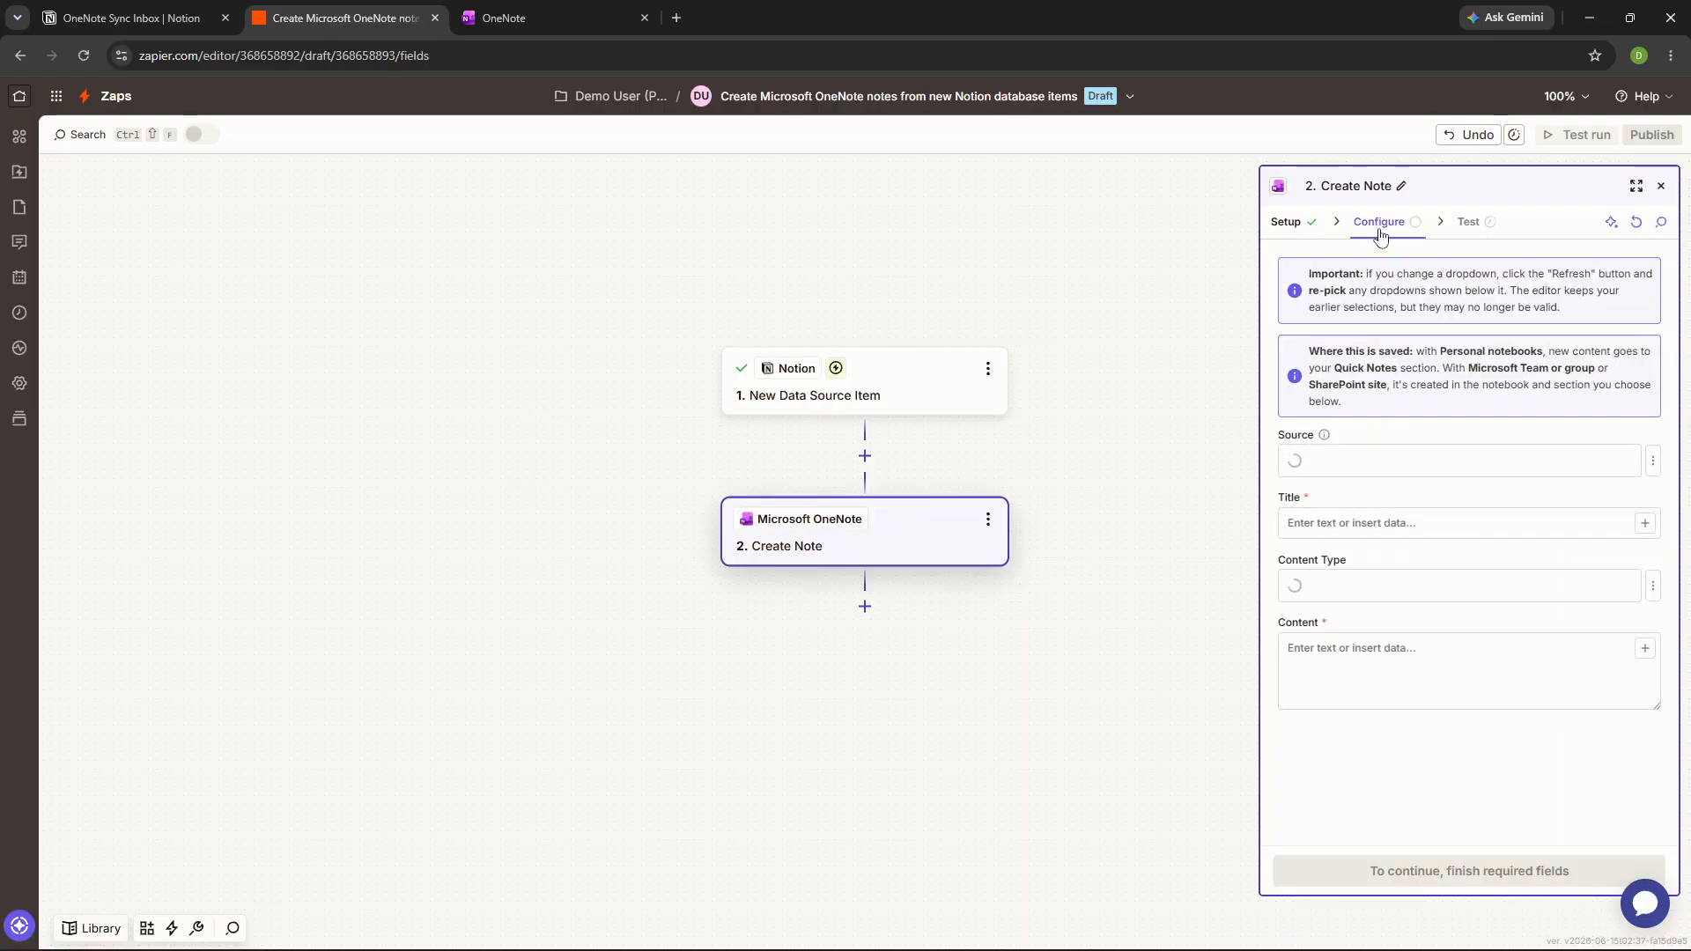
left_click(1371, 528)
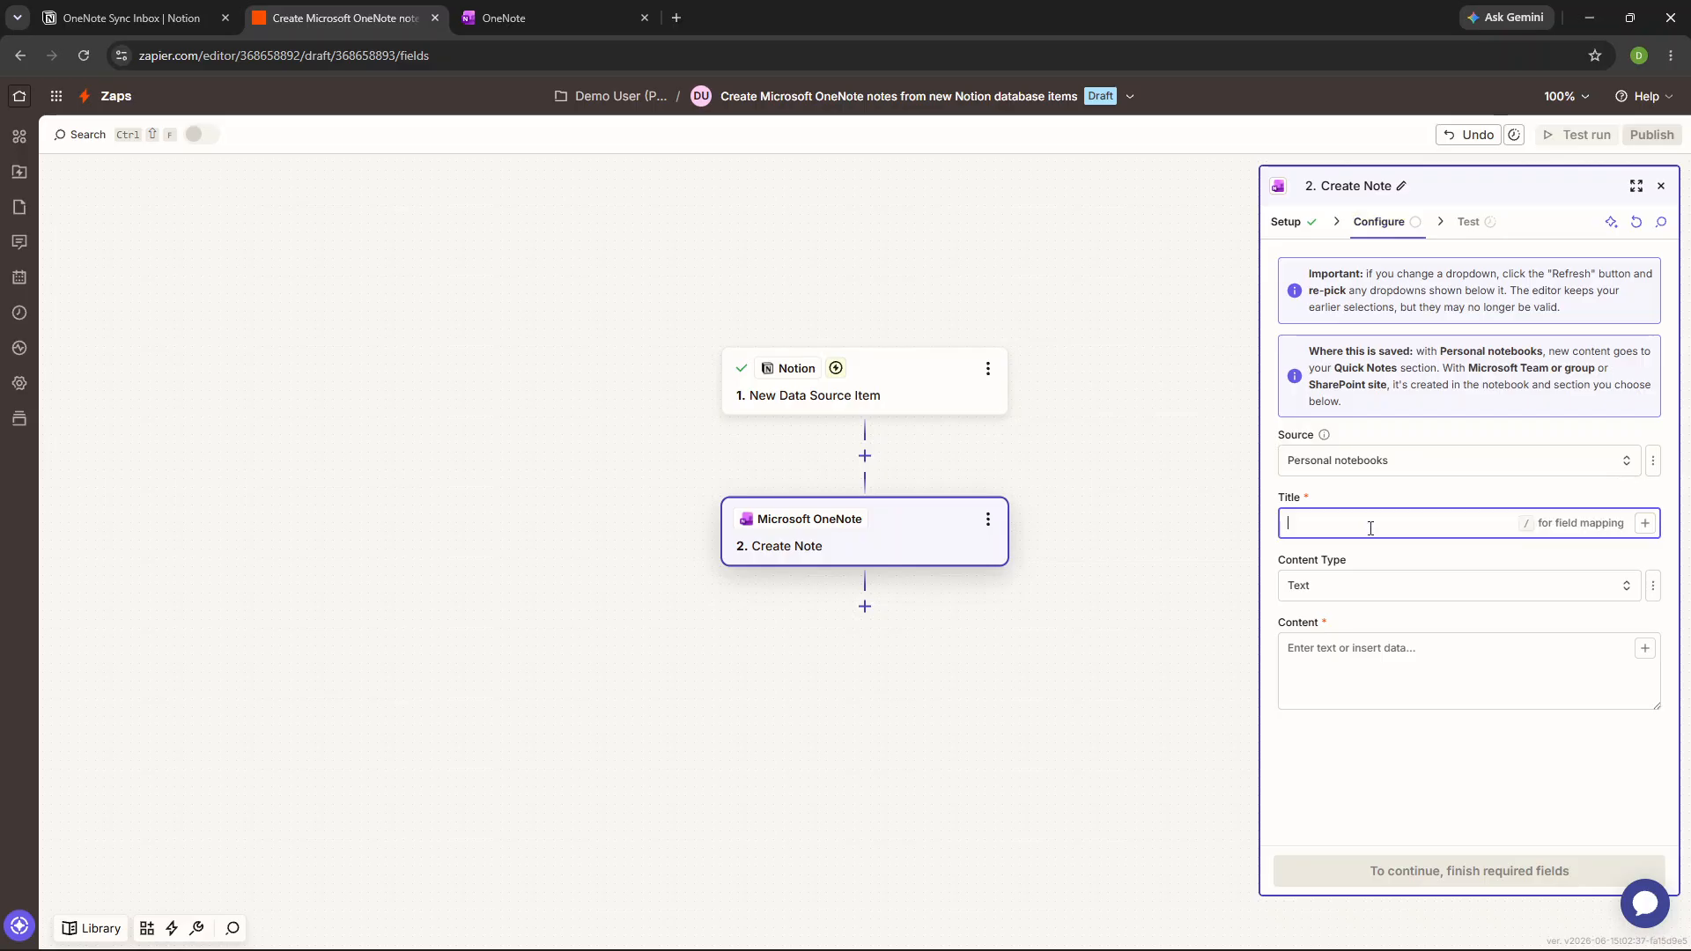
left_click(1643, 525)
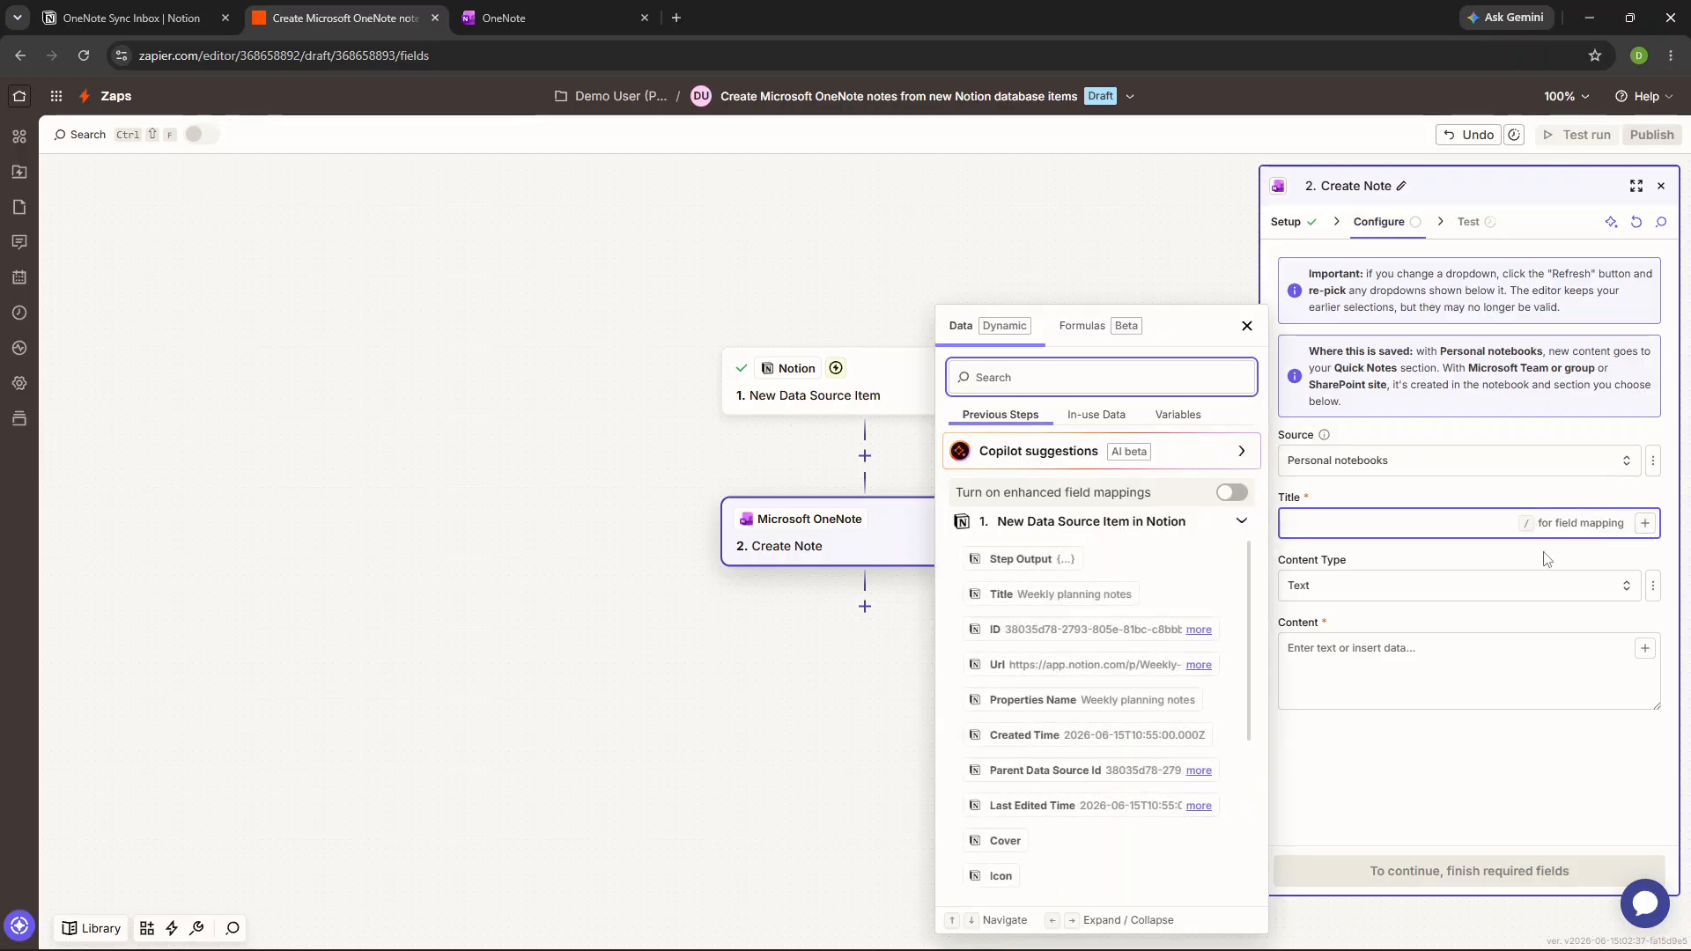
left_click(1026, 595)
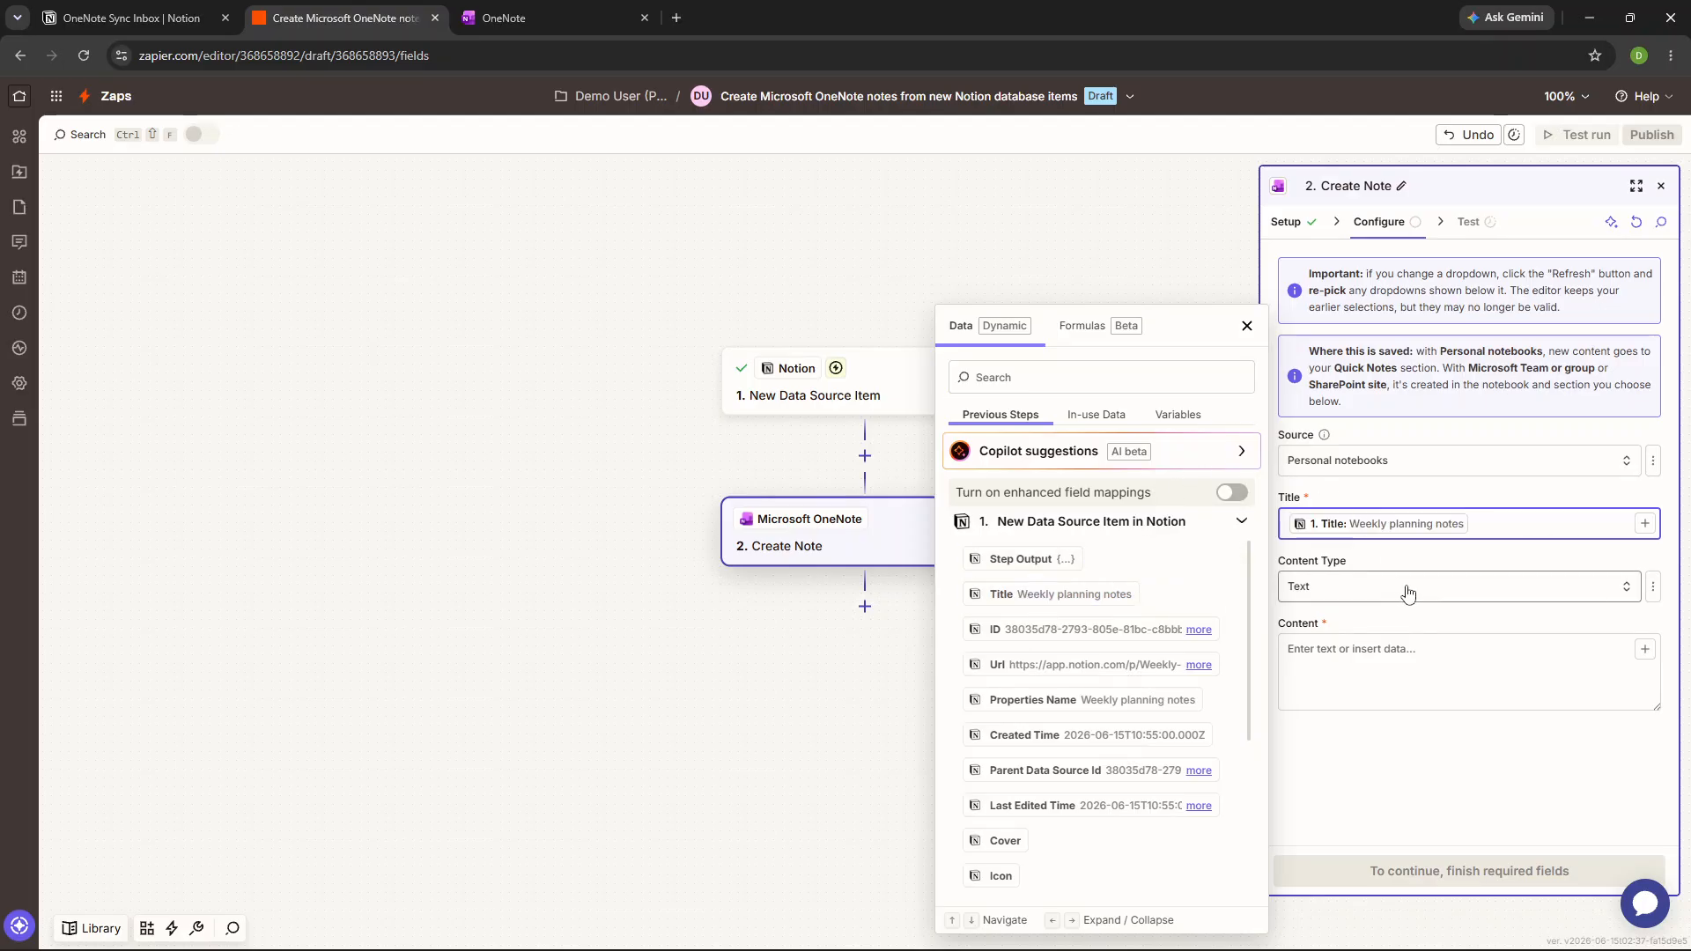
left_click(1389, 561)
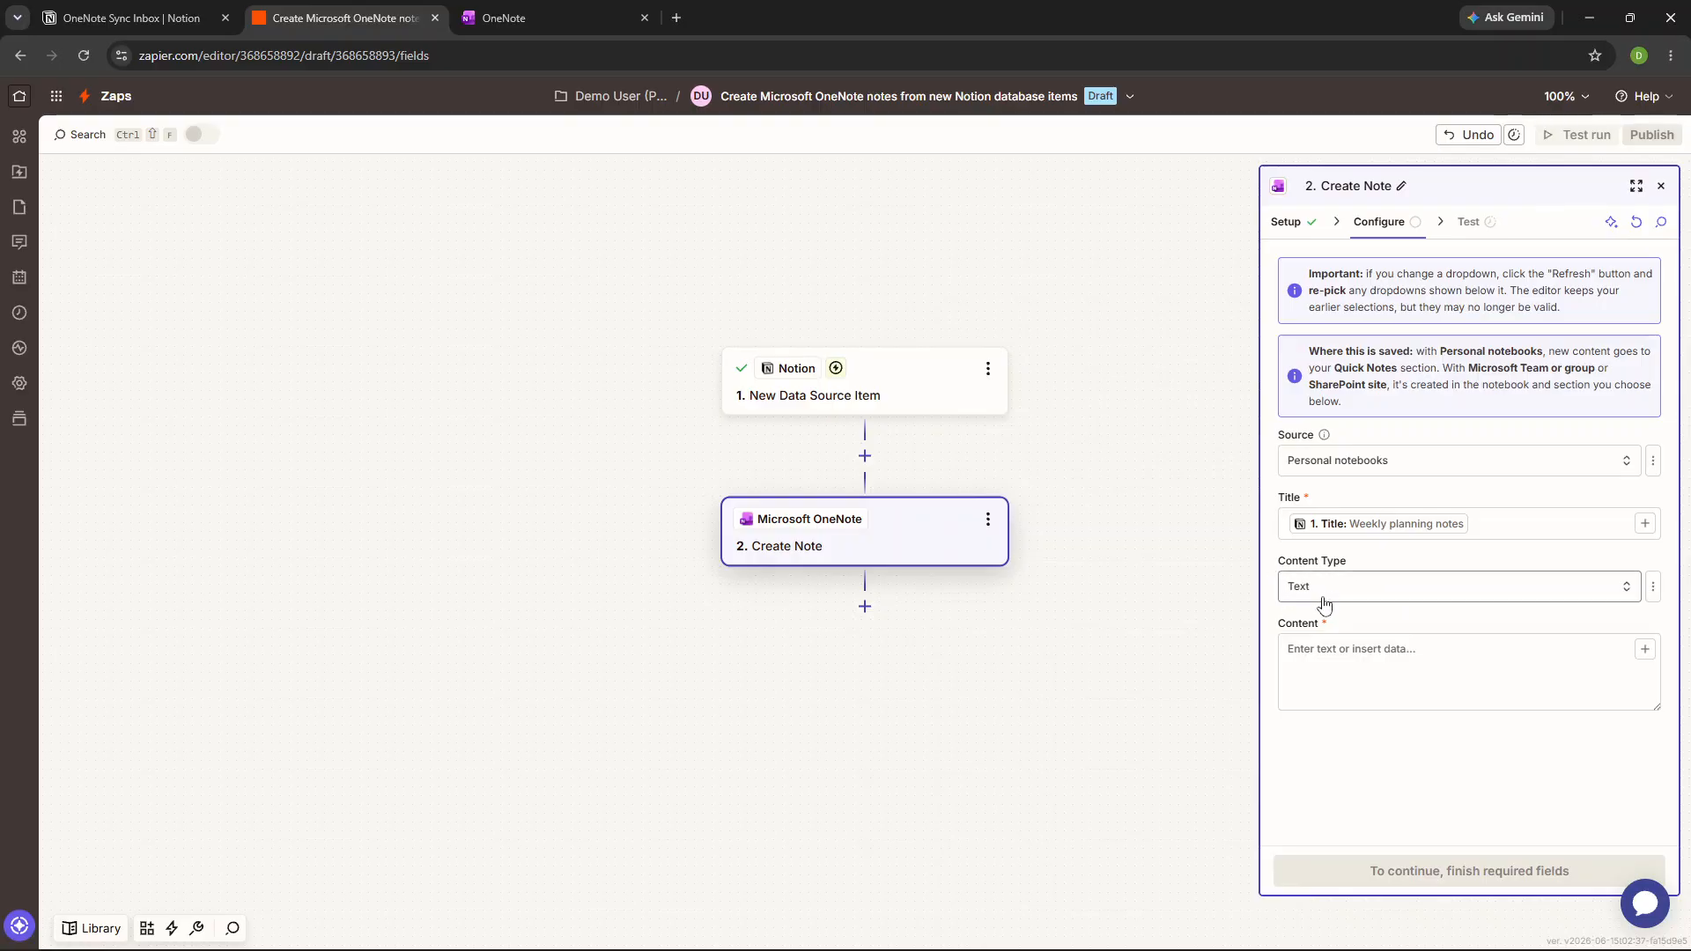
Map the OneNote note's content to the Properties Summary field from the Notion trigger.
left_click(1383, 651)
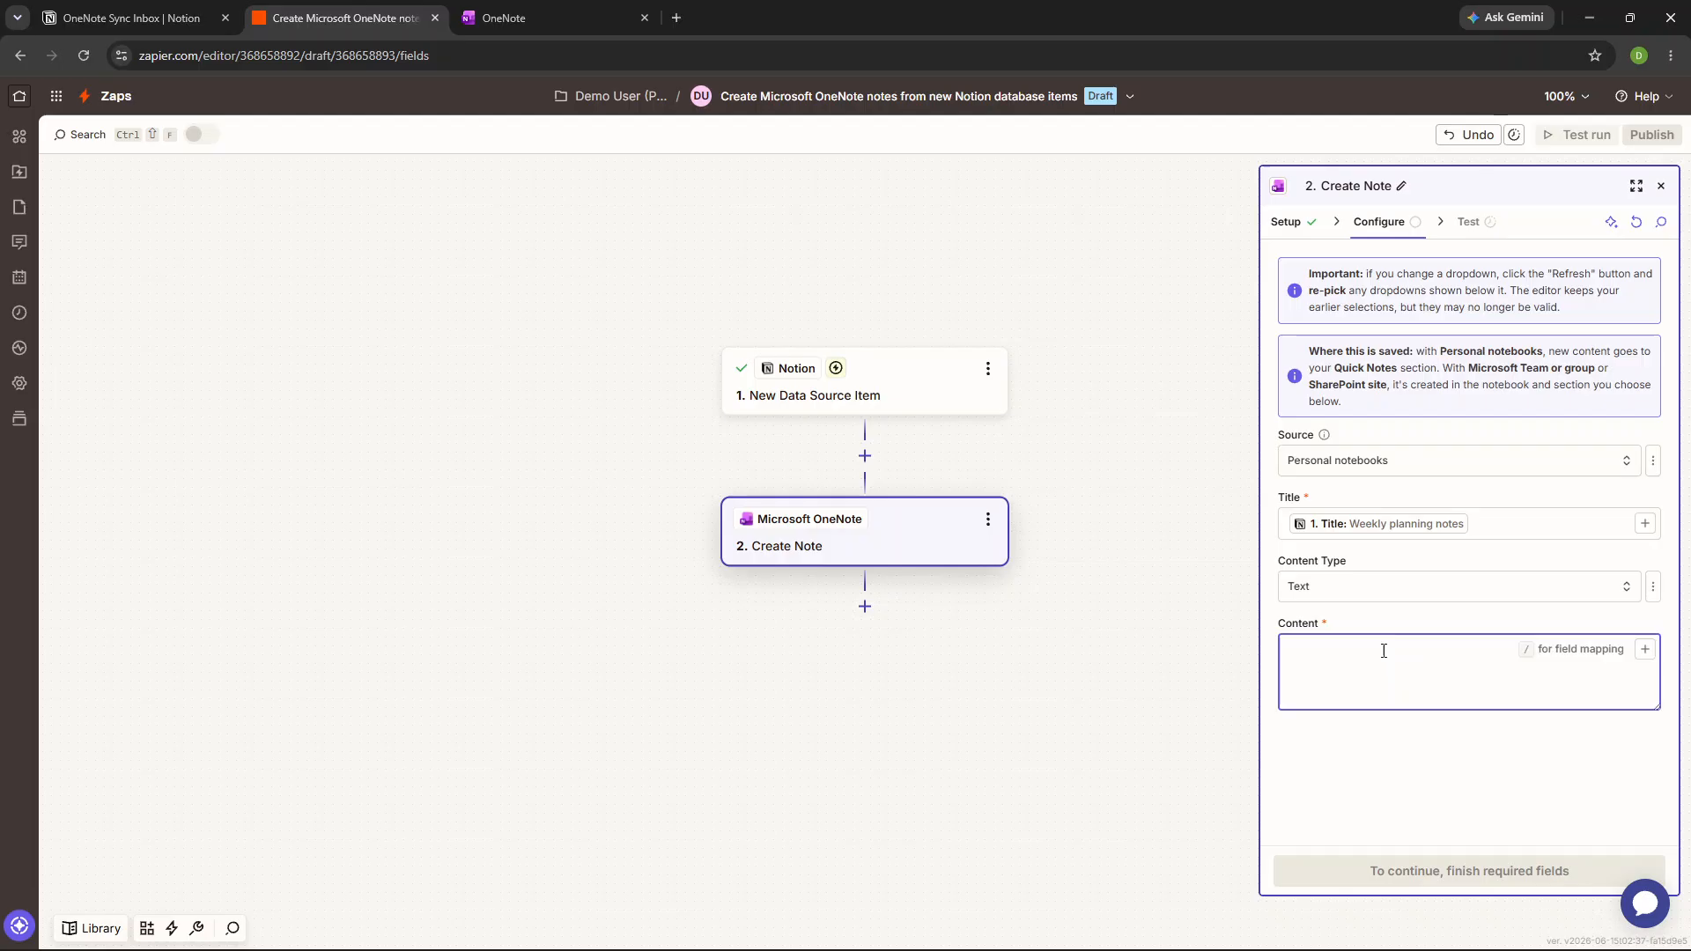
double_click(1282, 627)
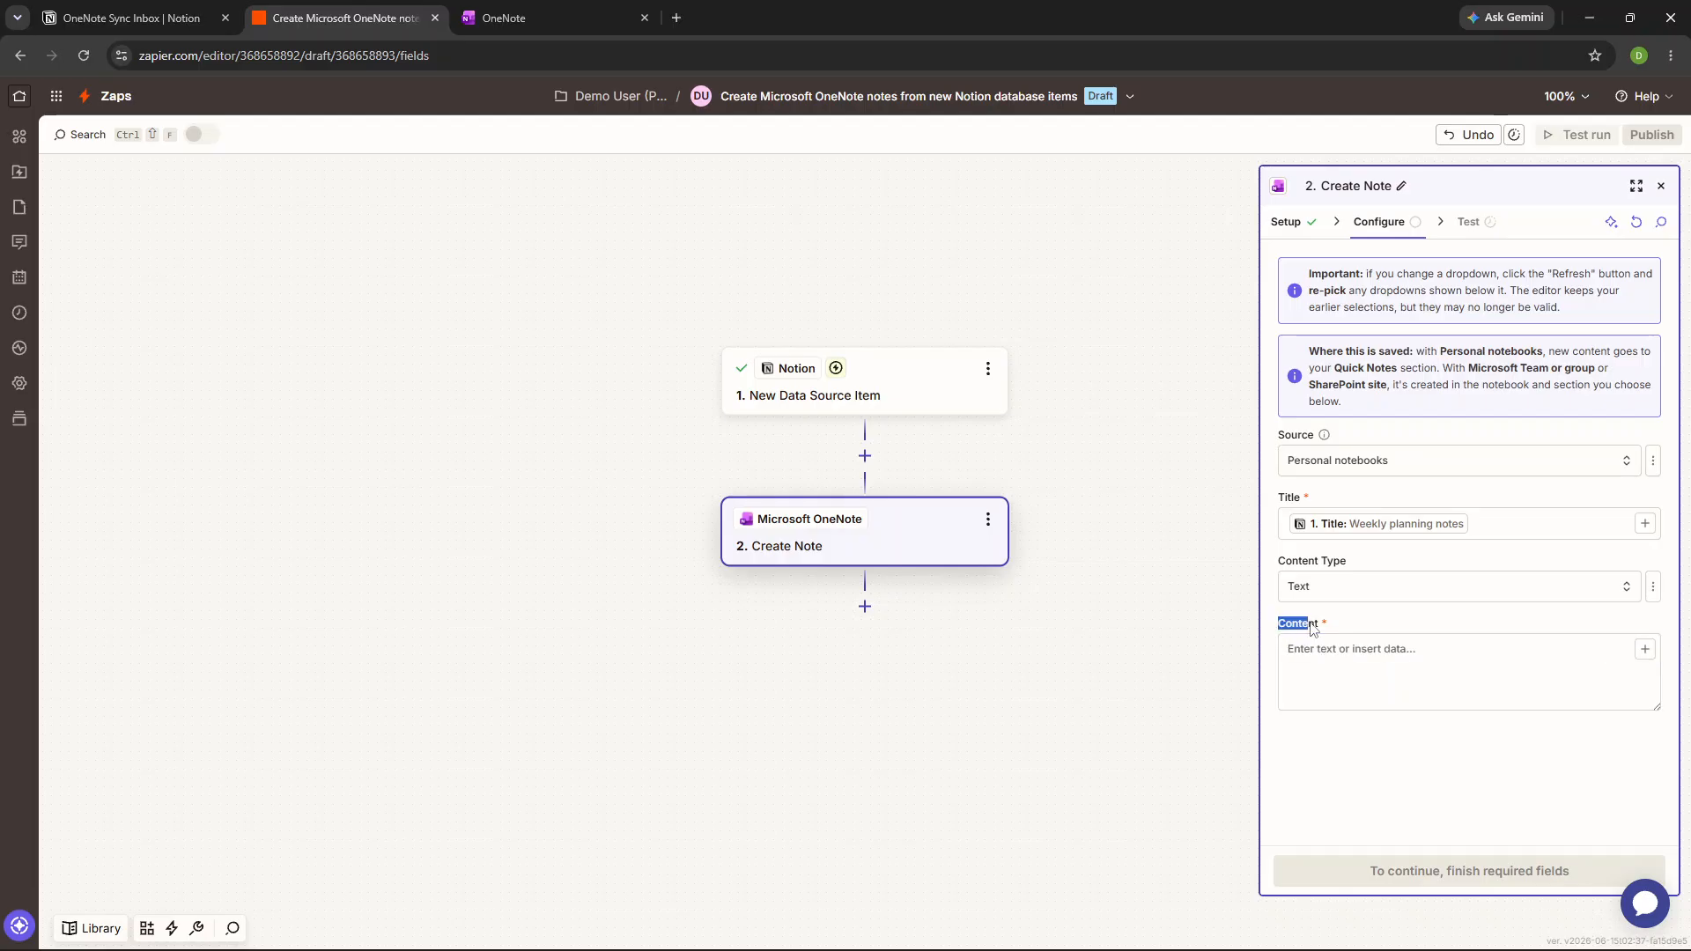
left_click(1465, 675)
left_click(1645, 650)
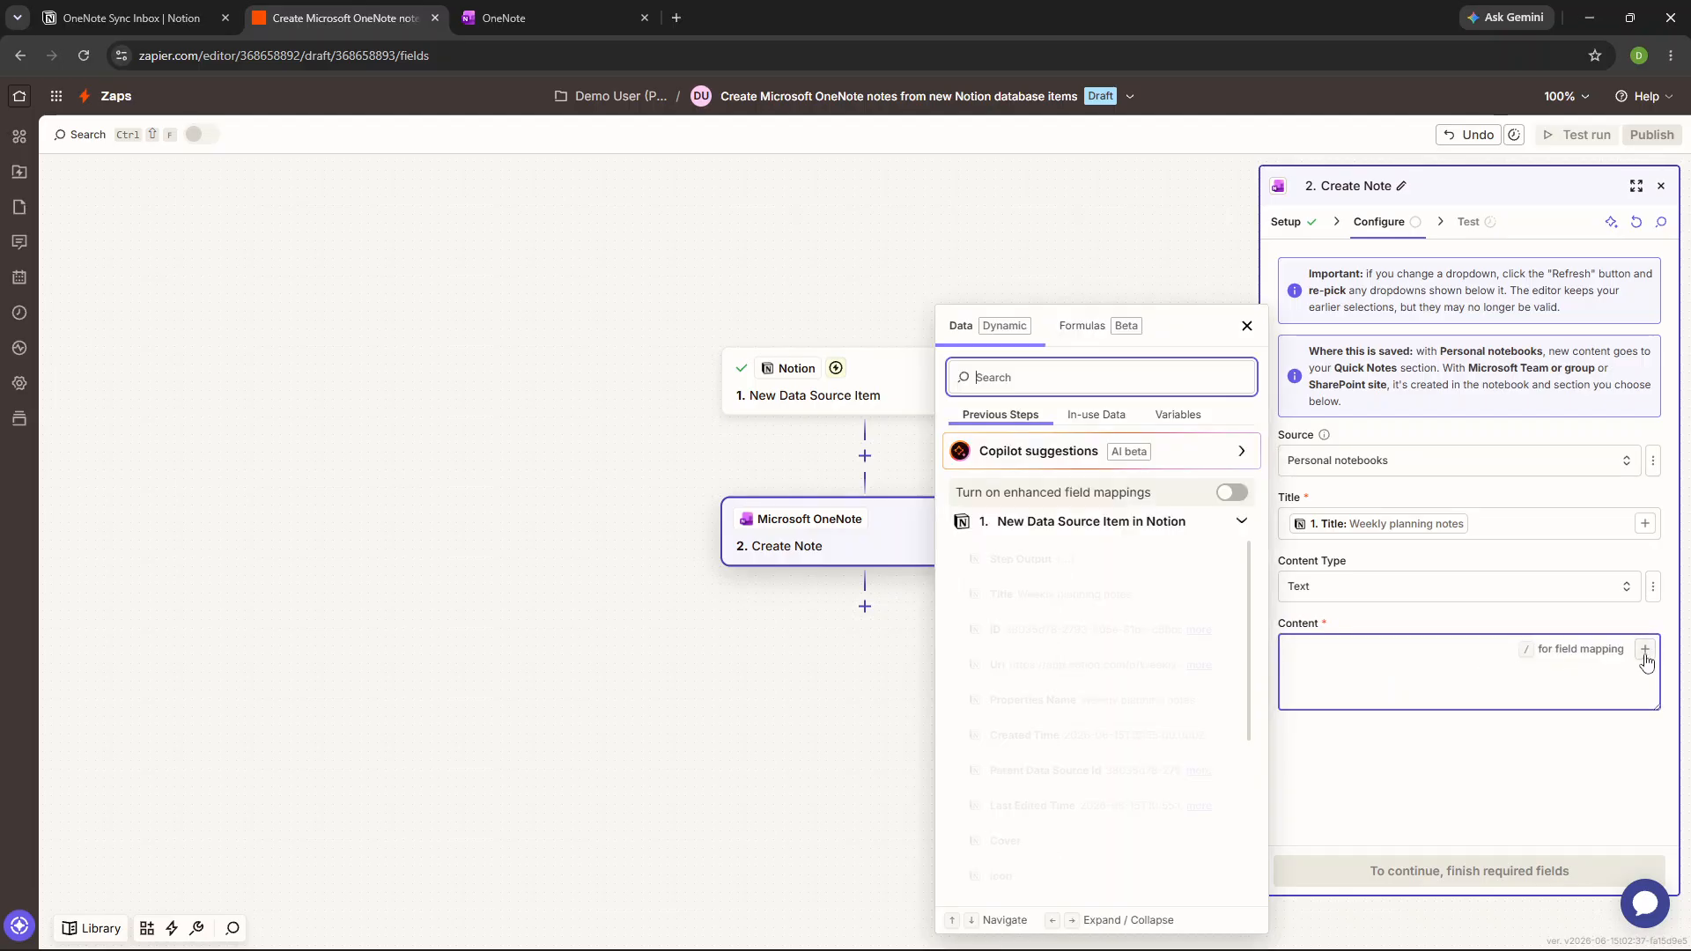
scroll(1136, 793, "down", 10)
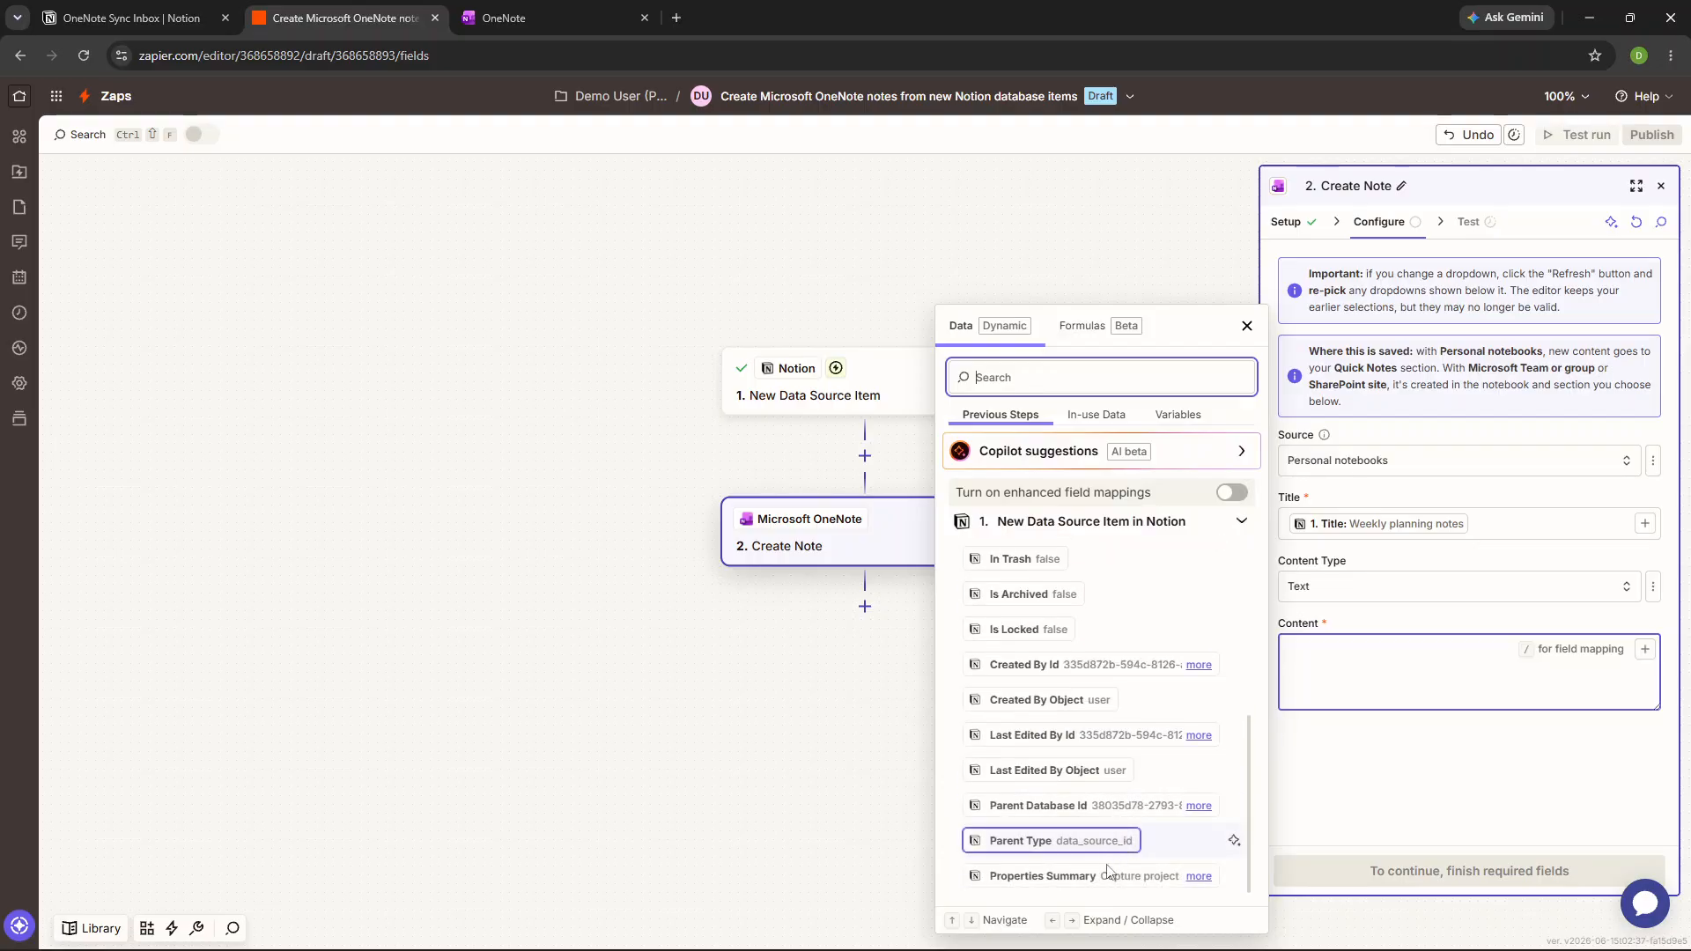
left_click(1078, 875)
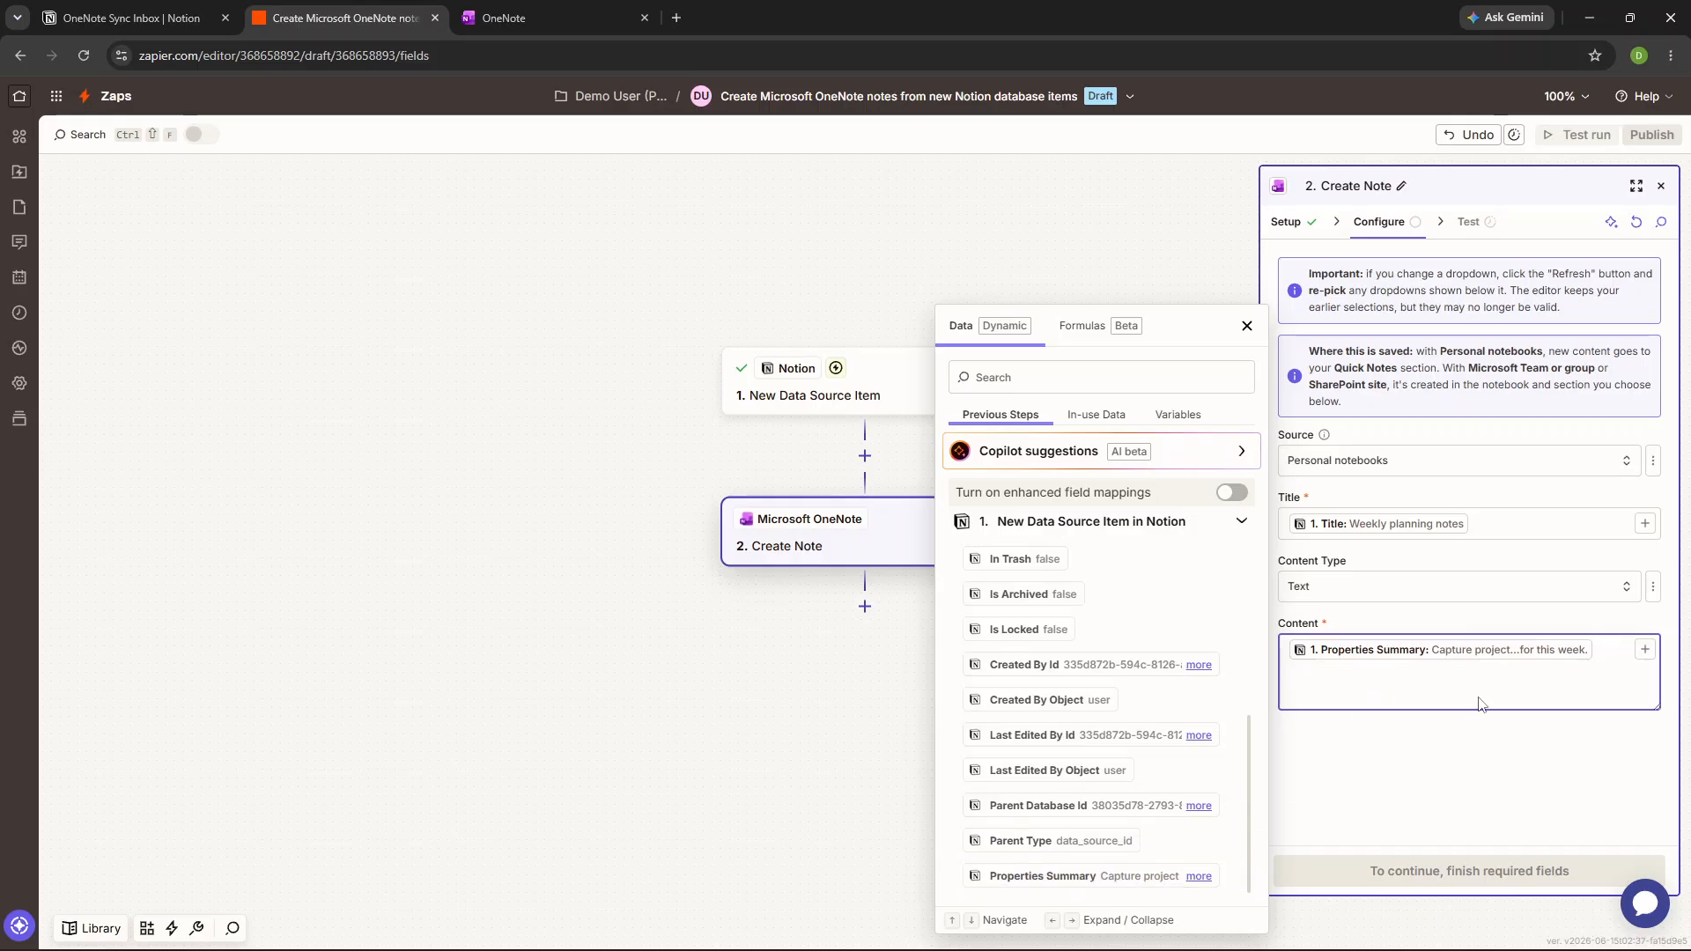
left_click(1247, 325)
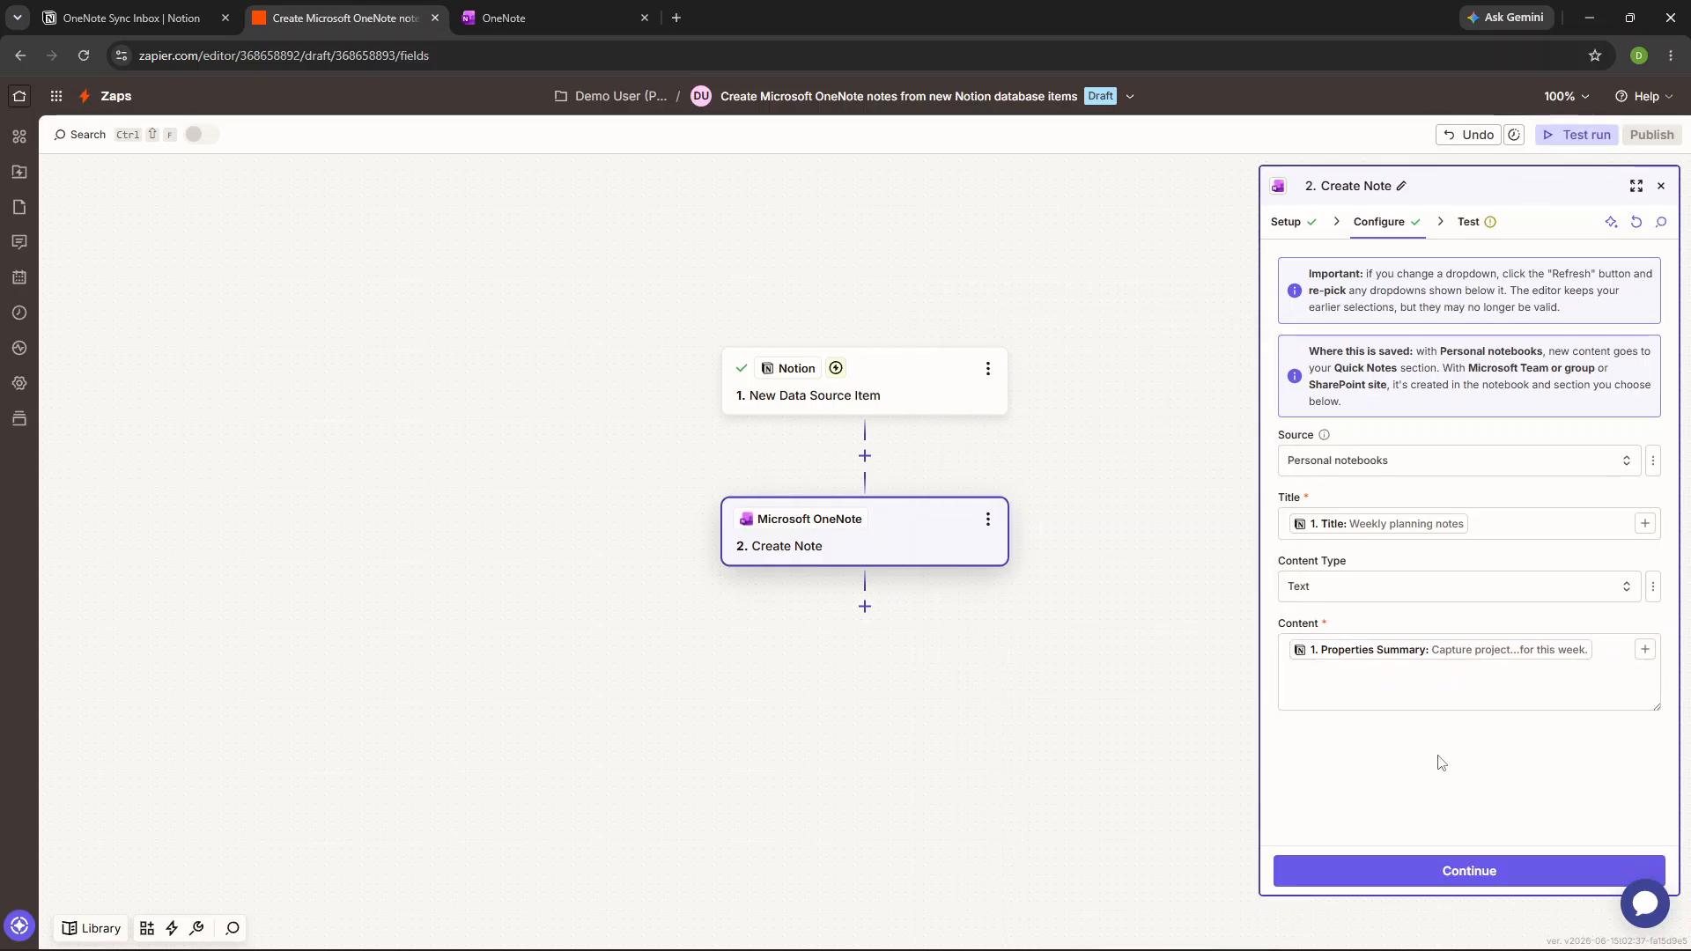
Test the Create Note step by sending a note to OneNote, and publish the Zap.
left_click(1442, 872)
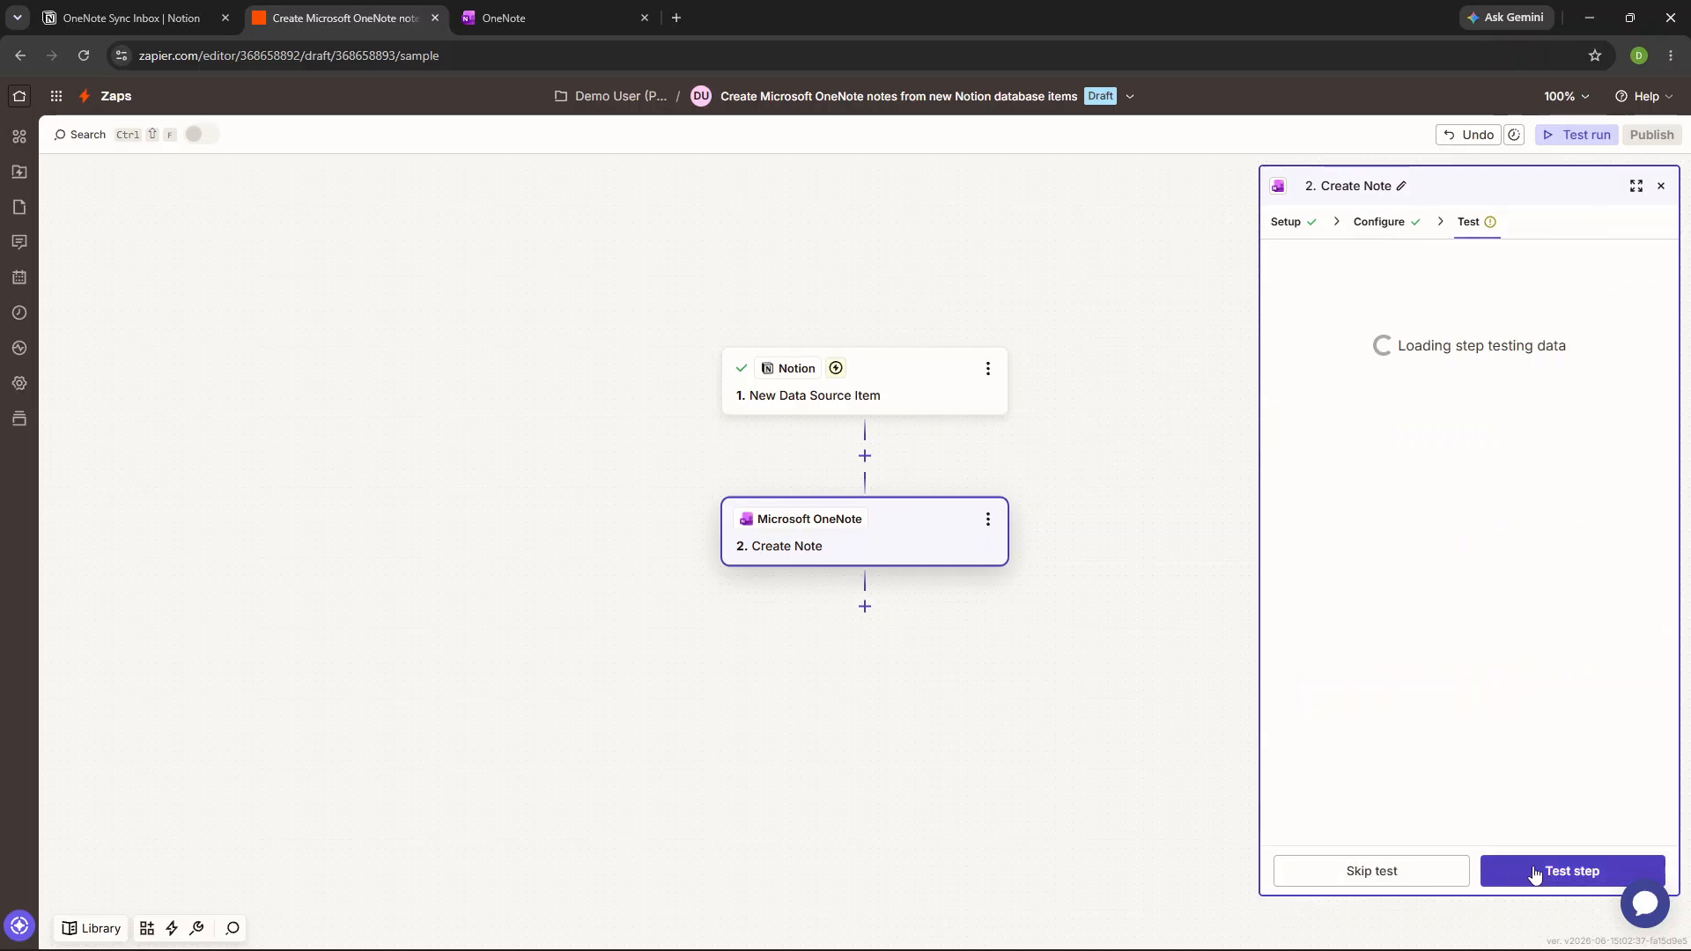
left_click(1544, 871)
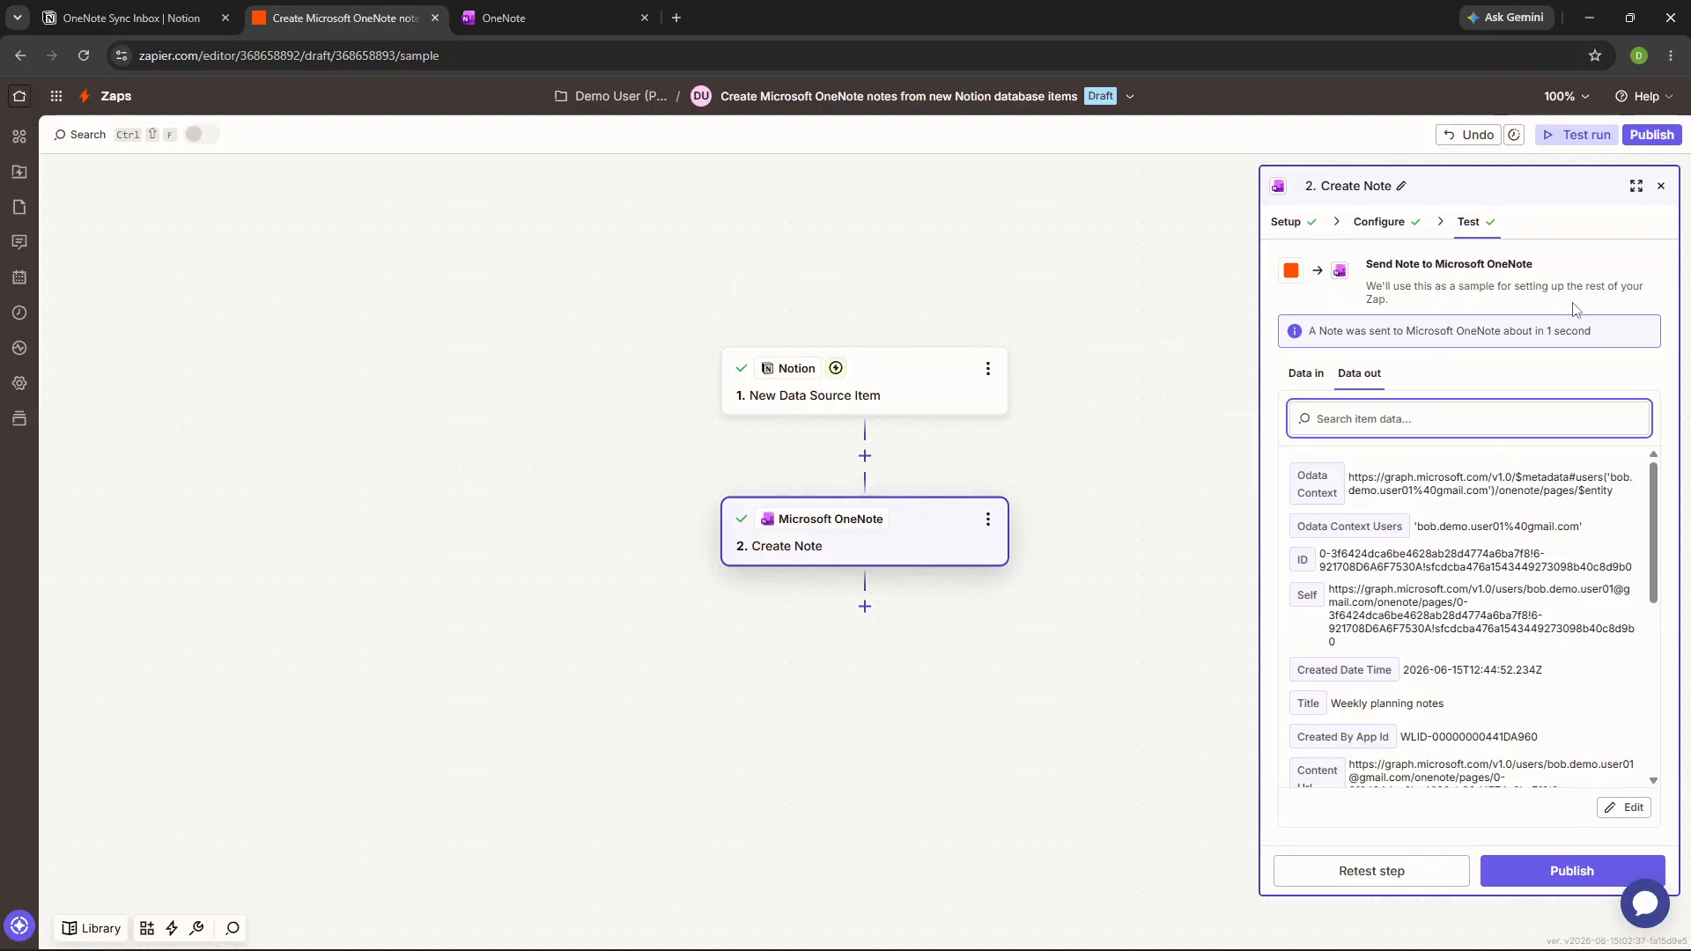
left_click(1659, 135)
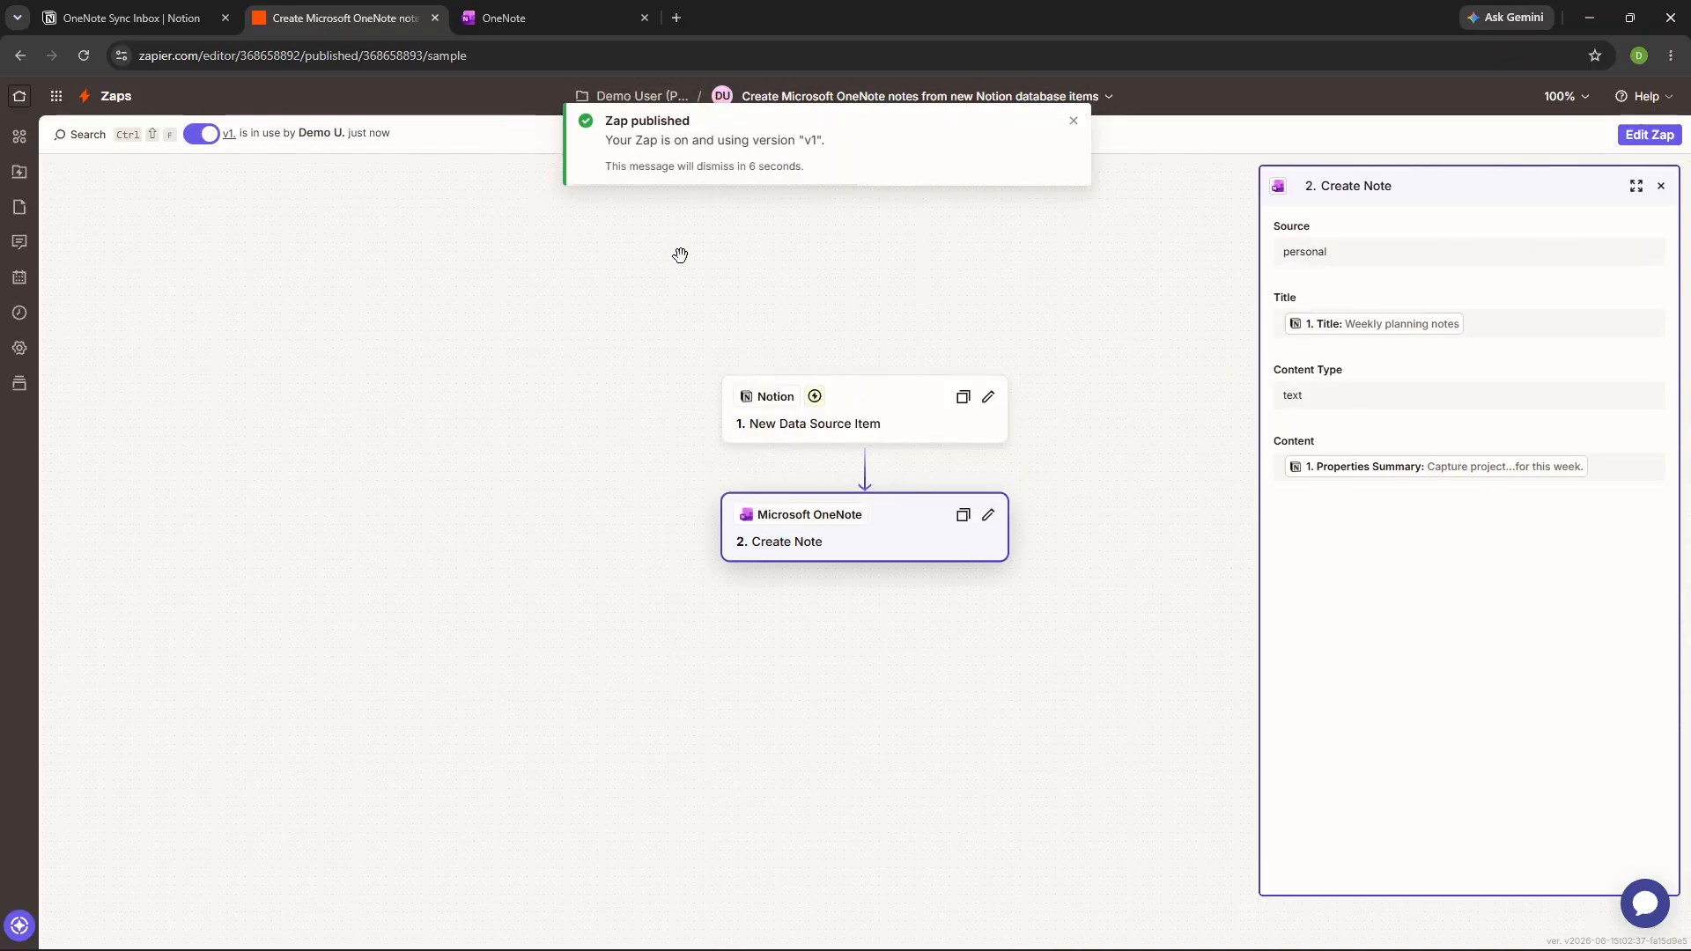
Switch to OneNote and open the personal notebook that holds the Quick Notes section.
left_click(521, 16)
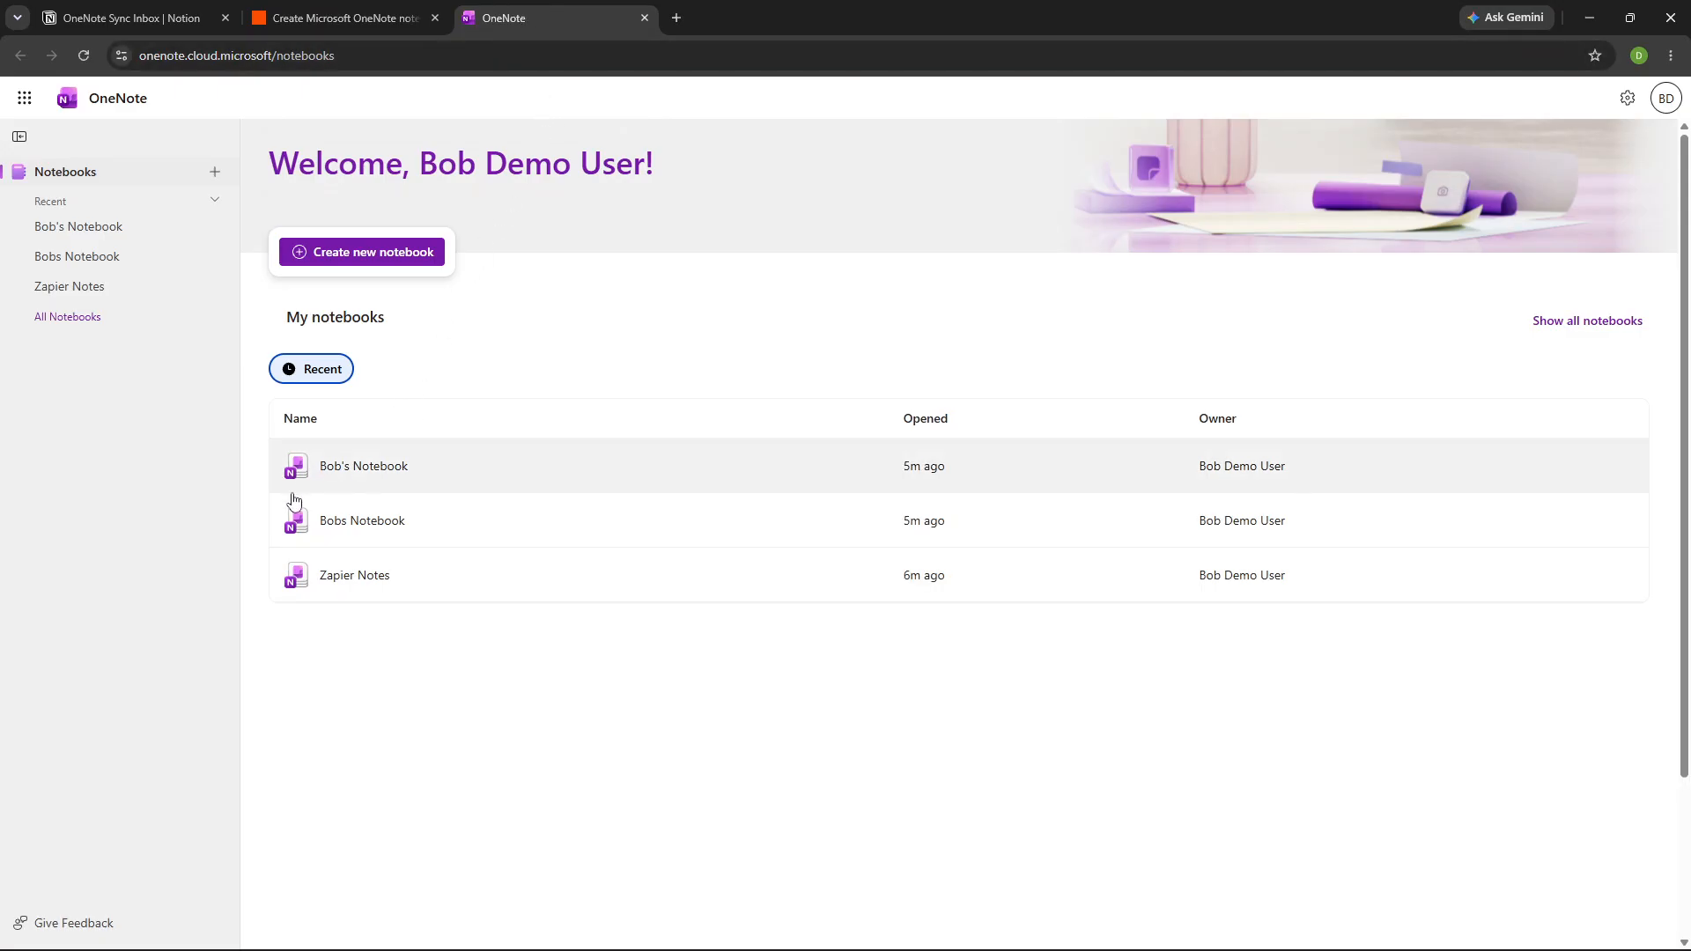
left_click(353, 518)
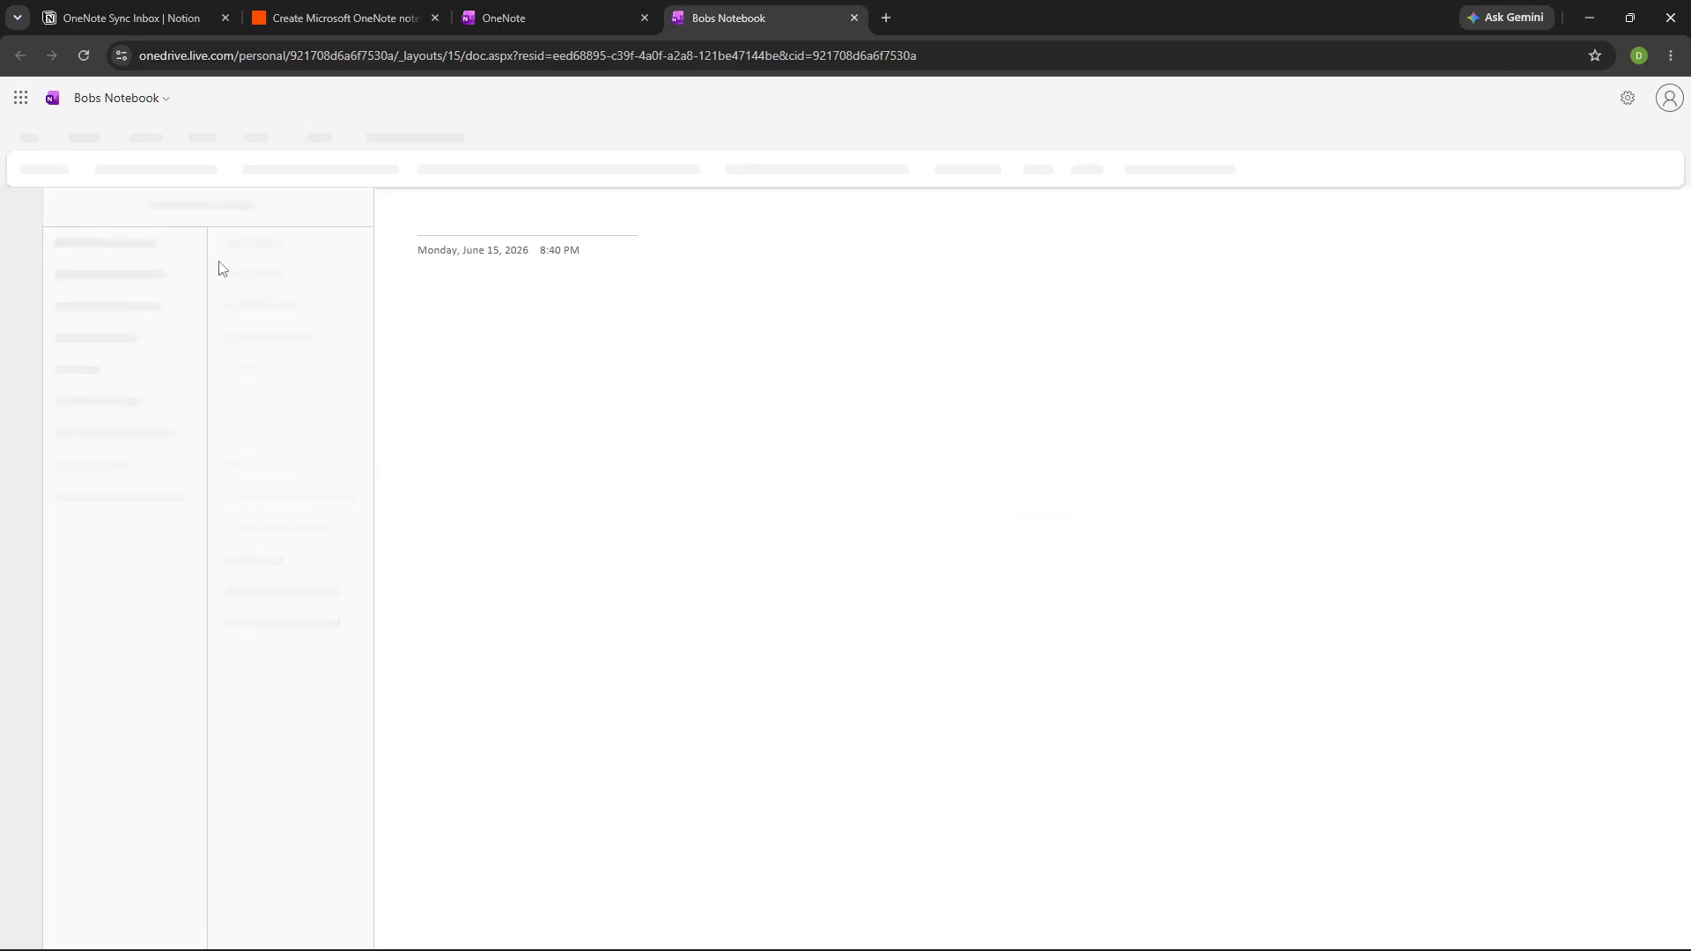
left_click(160, 209)
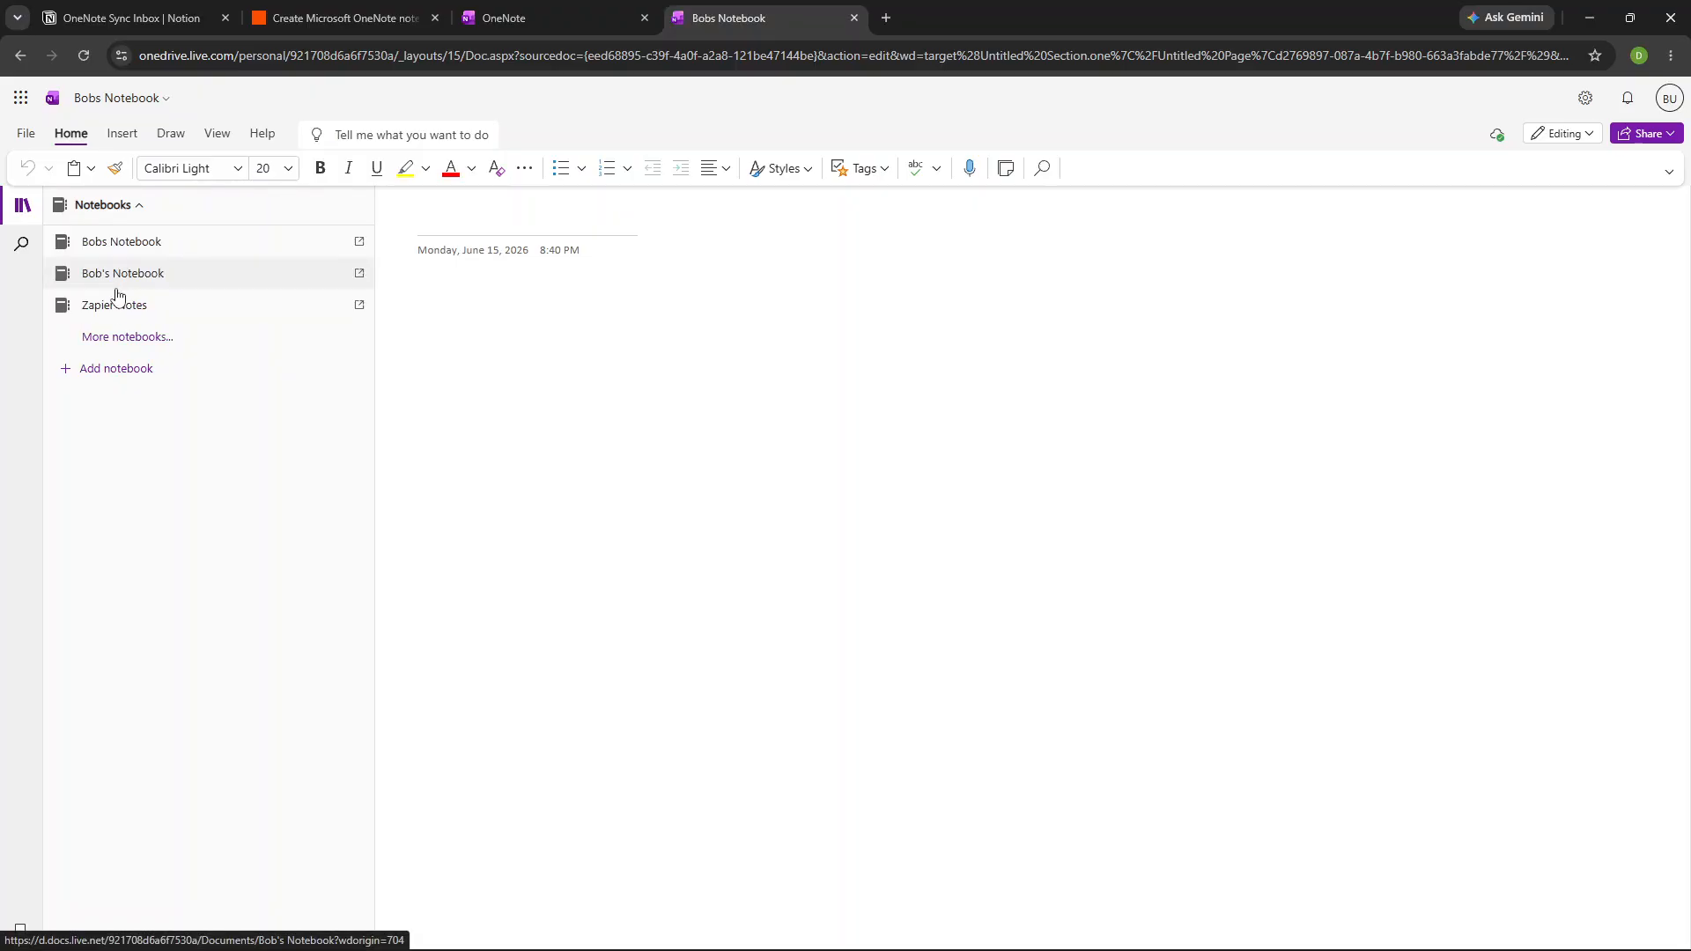
left_click(116, 288)
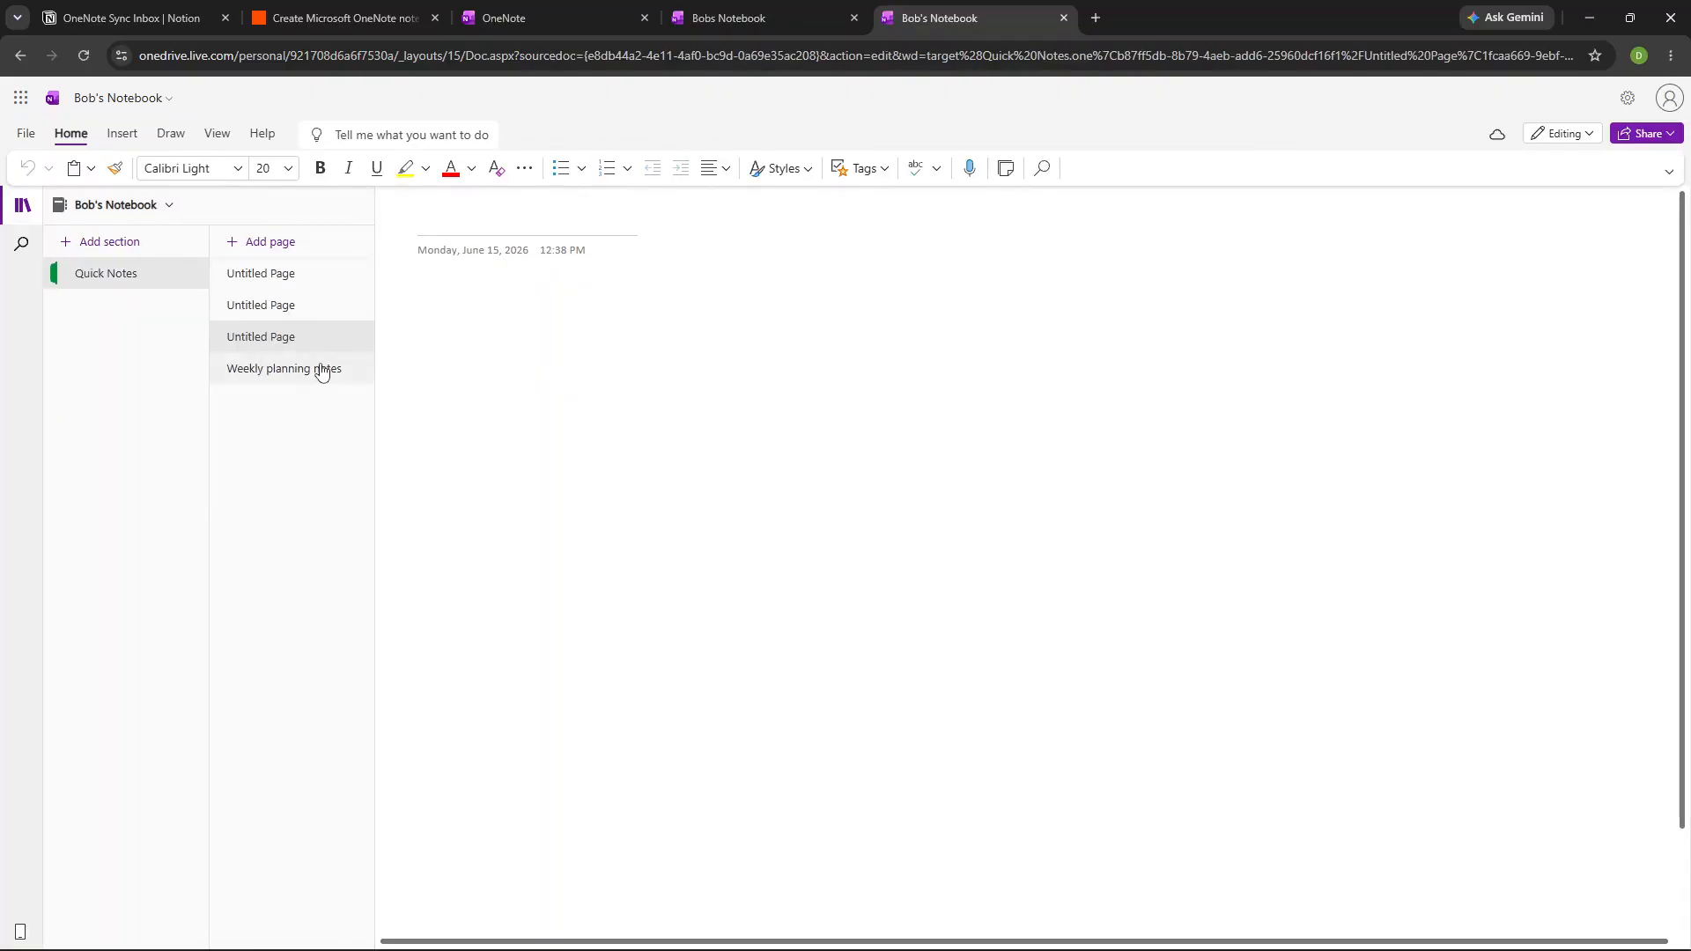
Open the Weekly planning notes page in Quick Notes and check its title and body text.
left_click(323, 370)
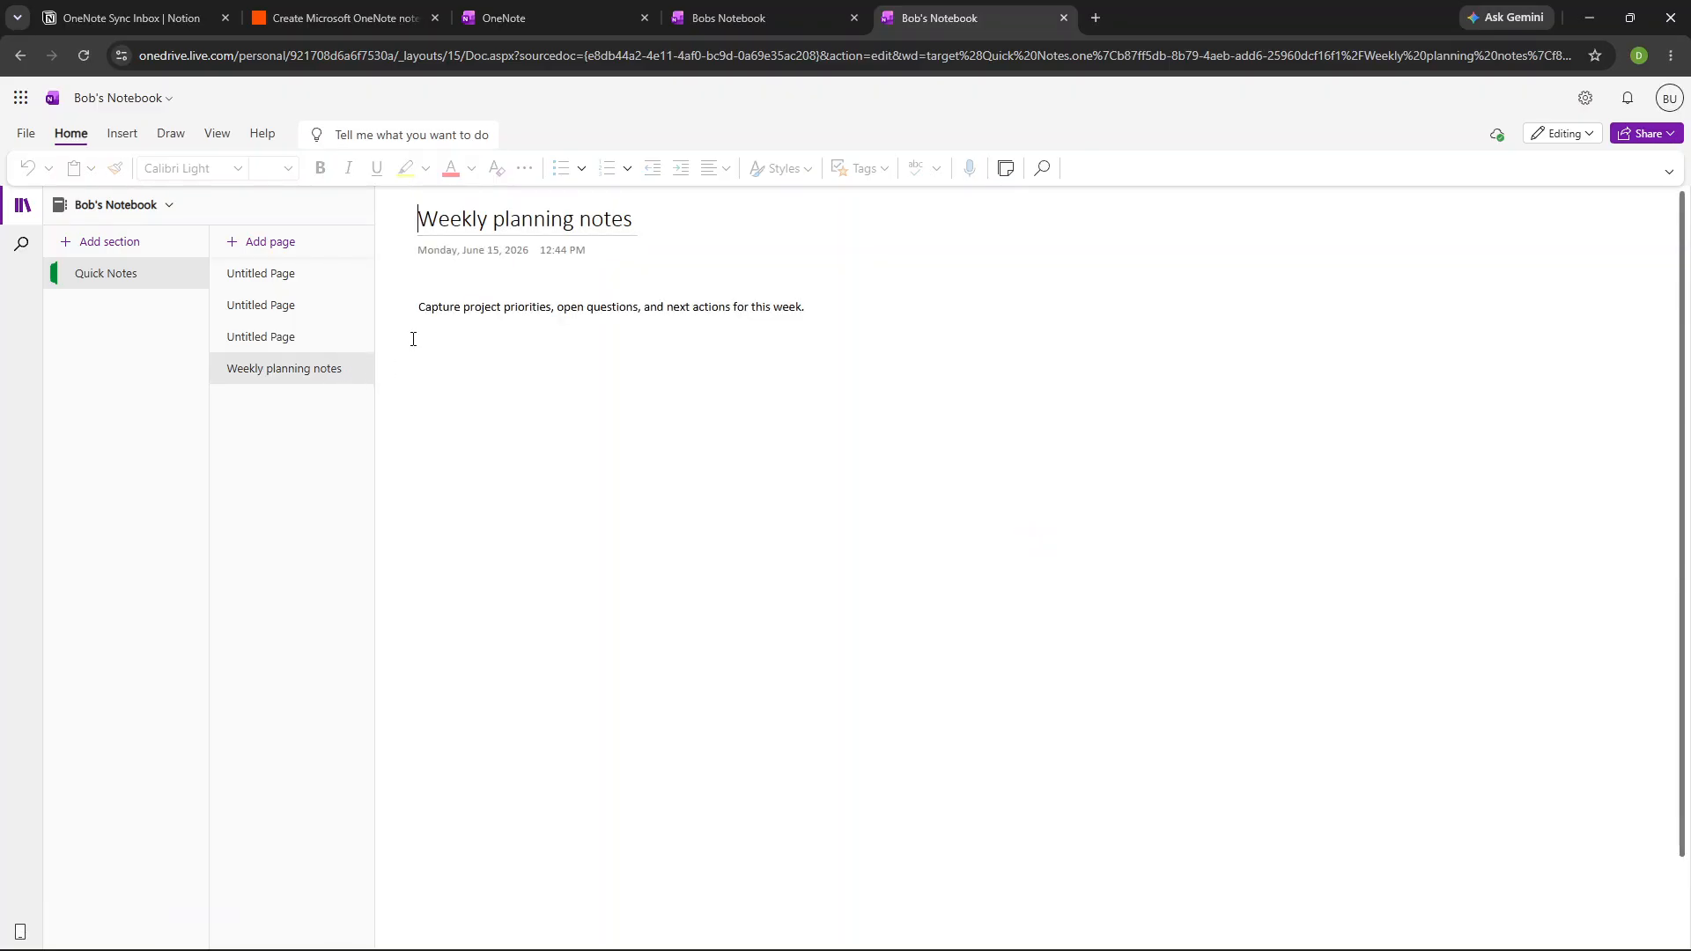
left_click_drag(420, 220, 625, 219)
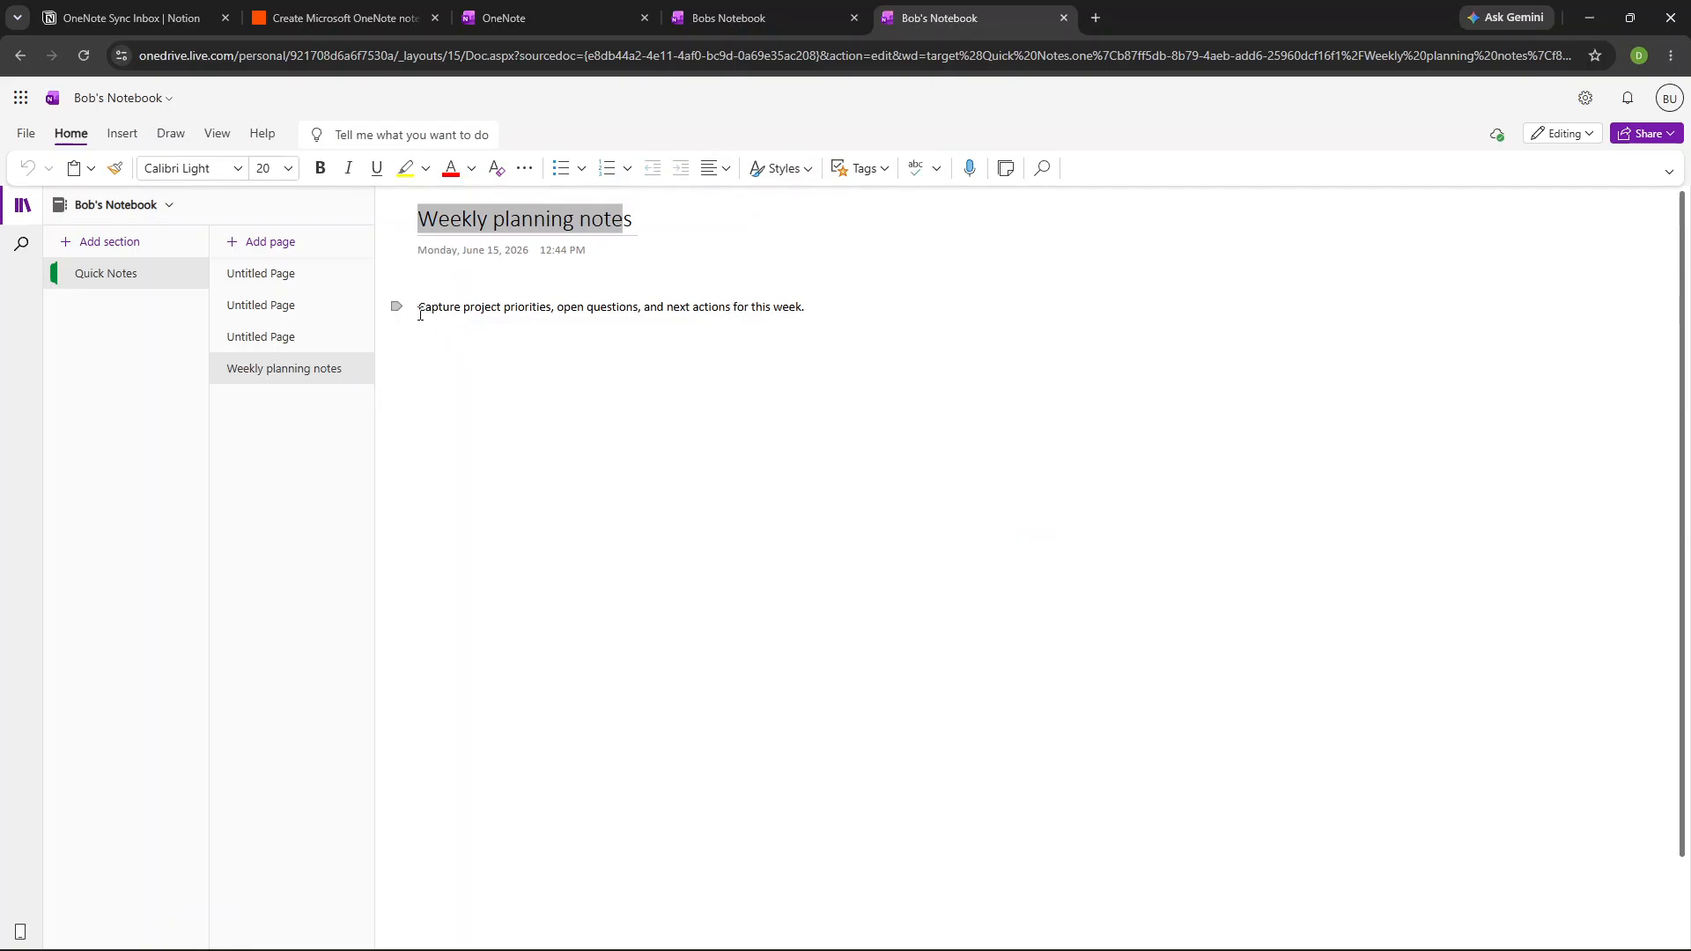
left_click_drag(420, 310, 810, 306)
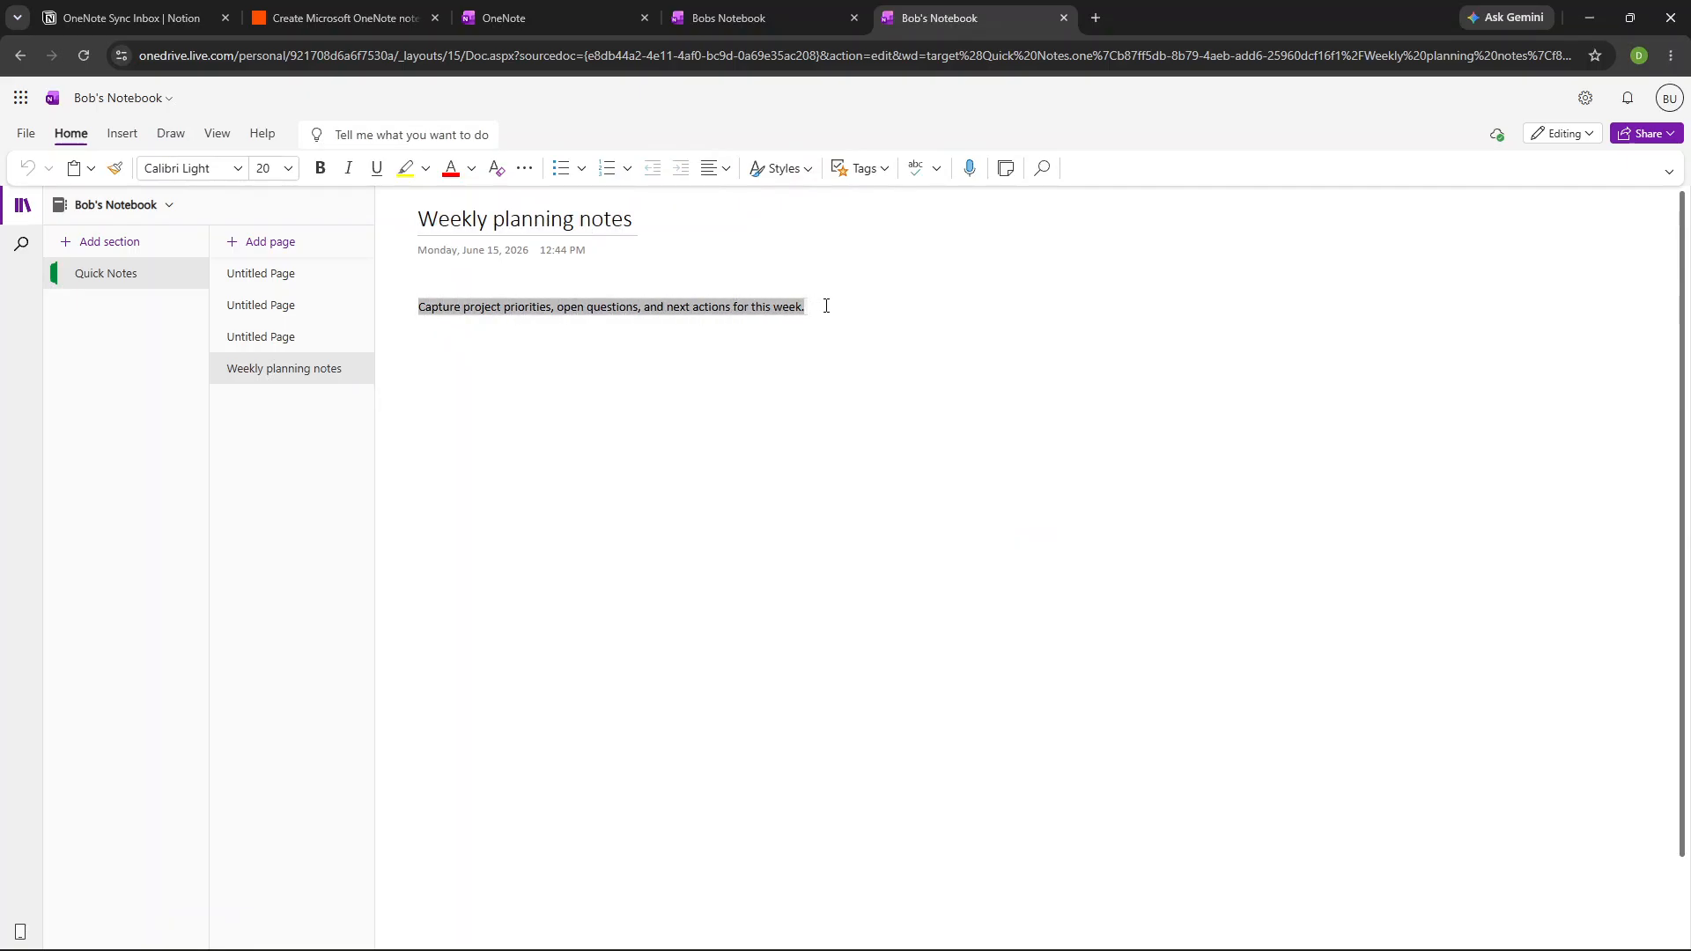
left_click(698, 279)
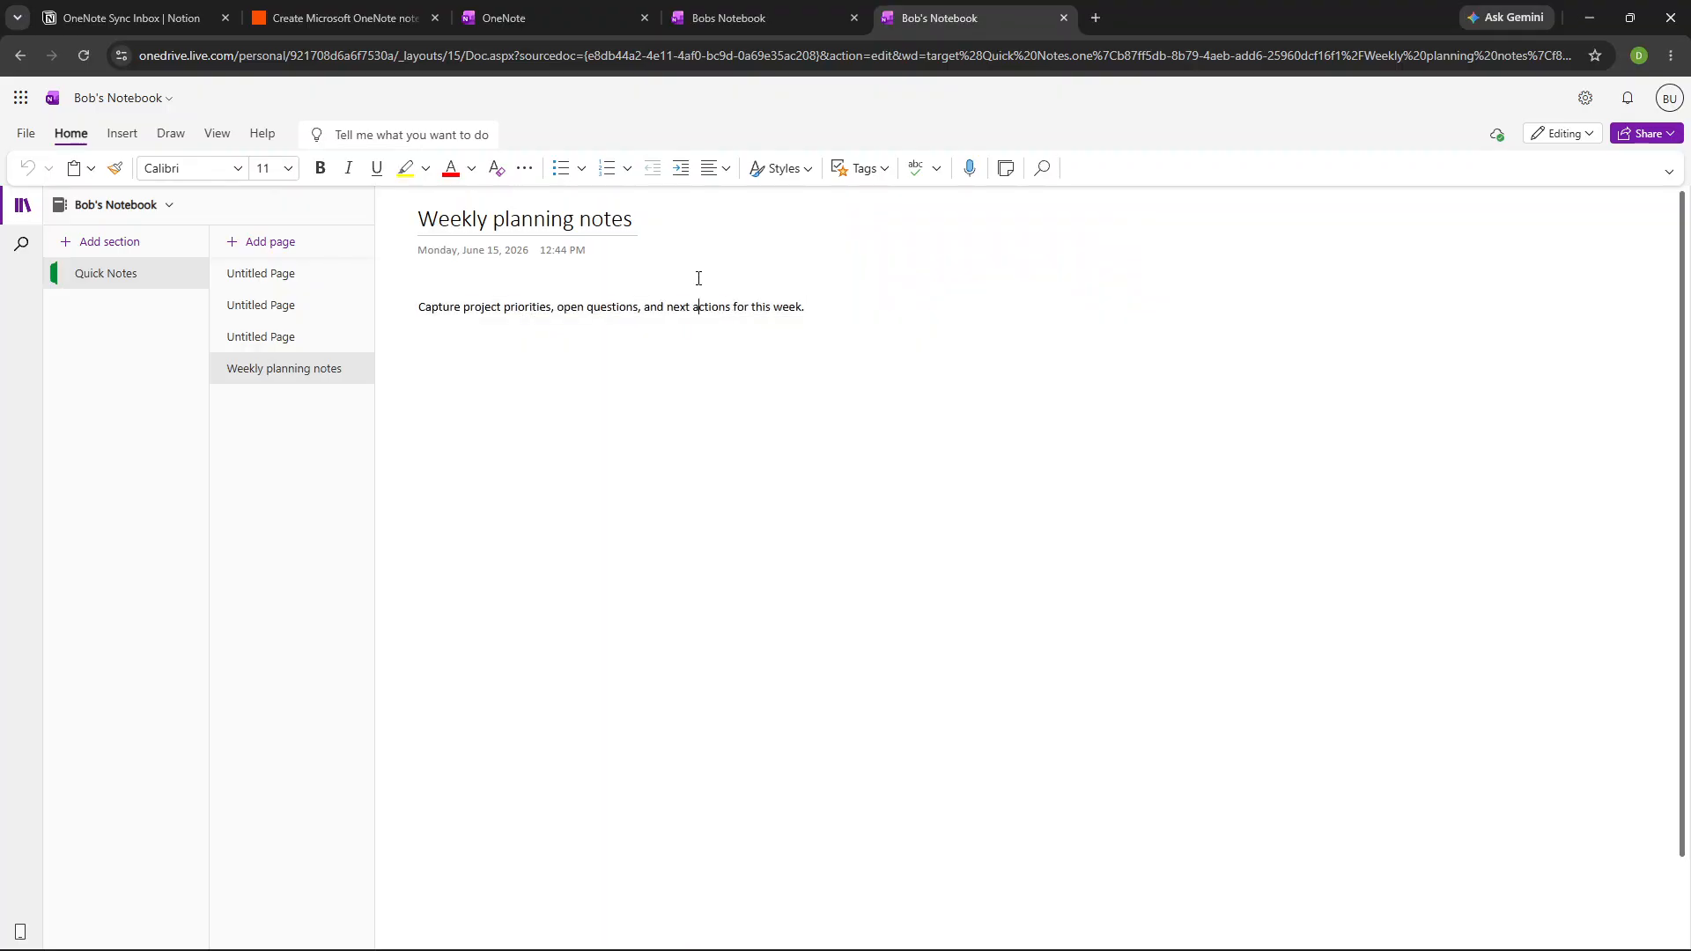
Switch back to Zapier and review the published settings of the Notion trigger and the OneNote Create Note step.
left_click(388, 19)
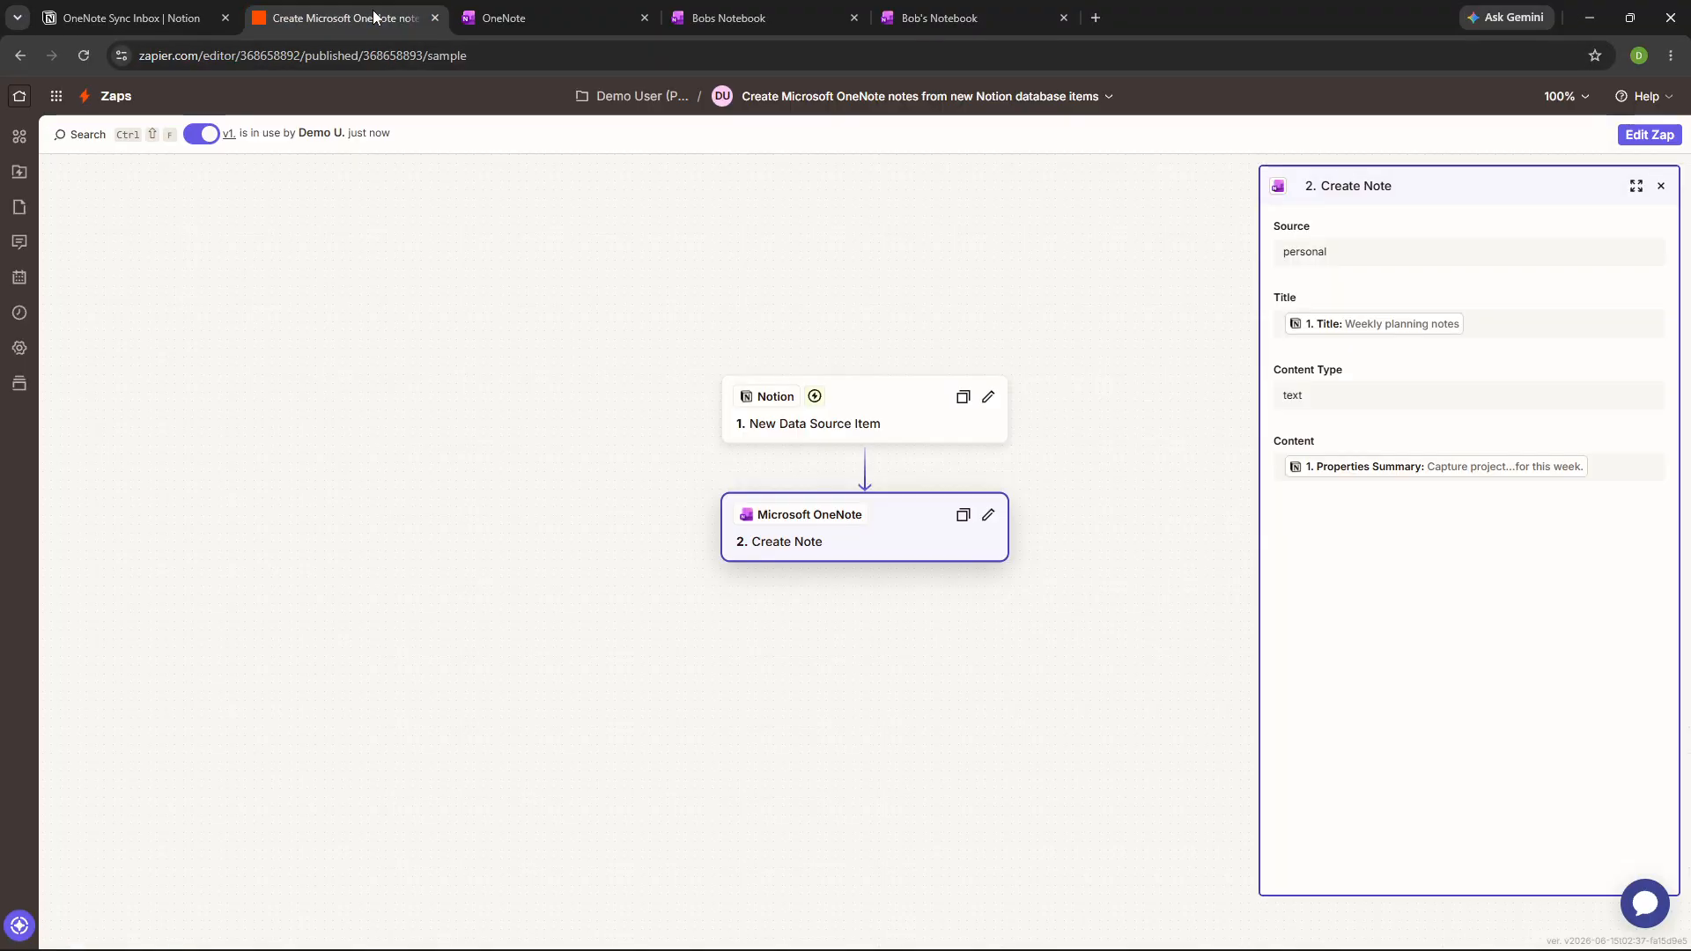
left_click(805, 429)
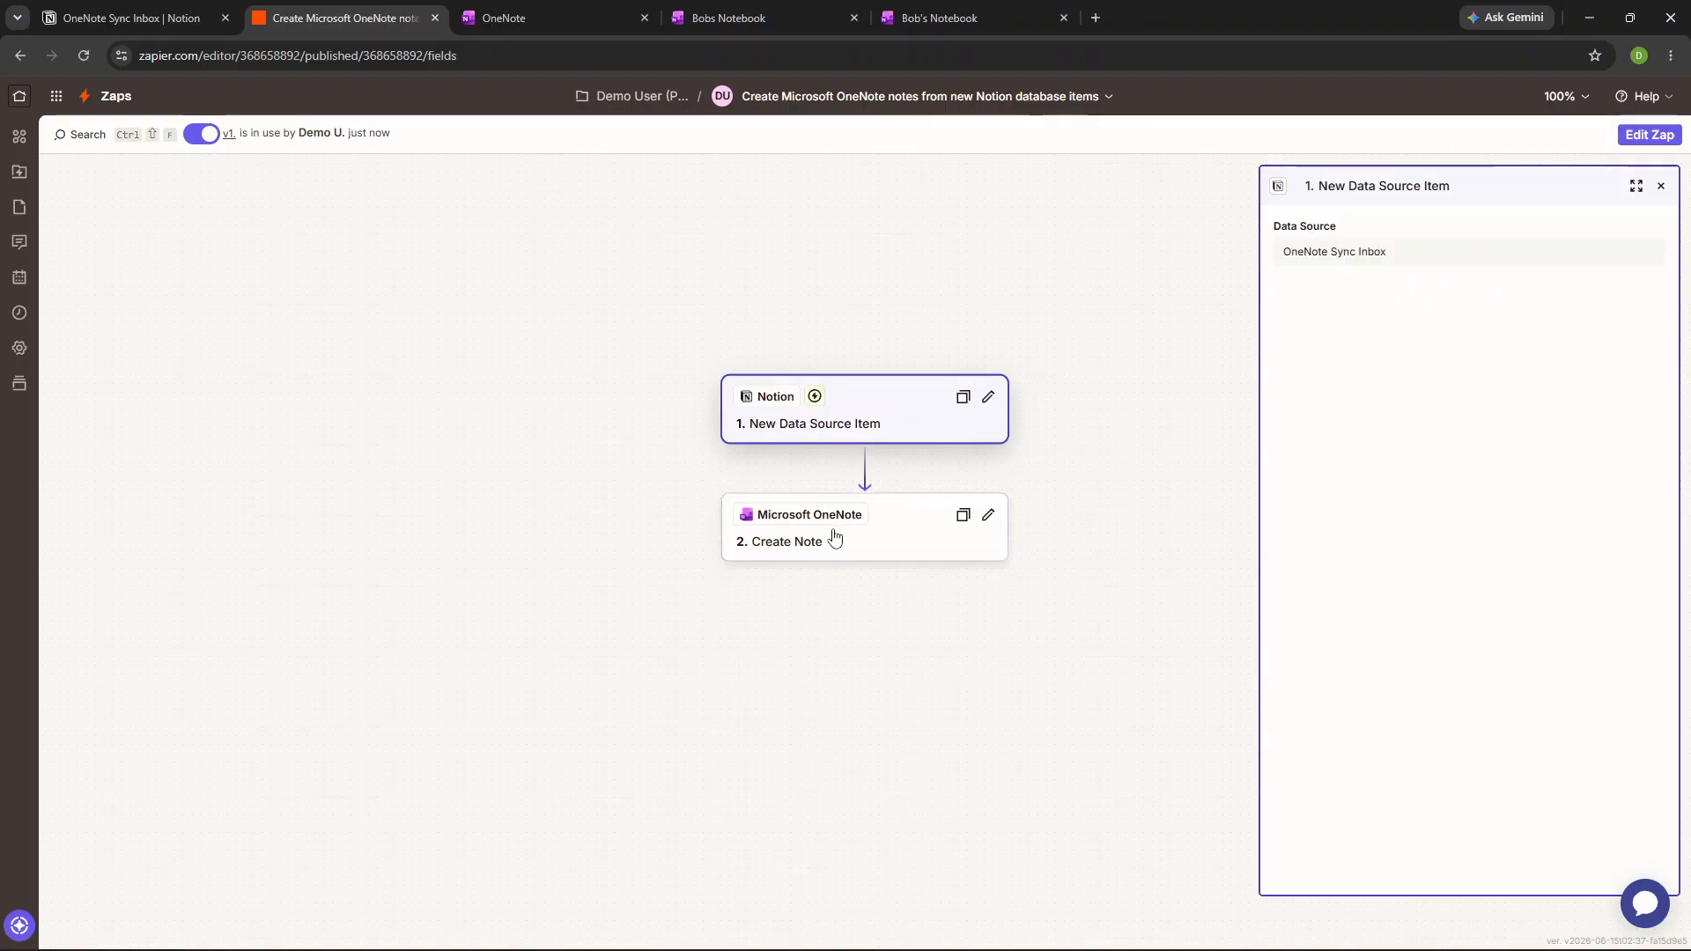
left_click(873, 533)
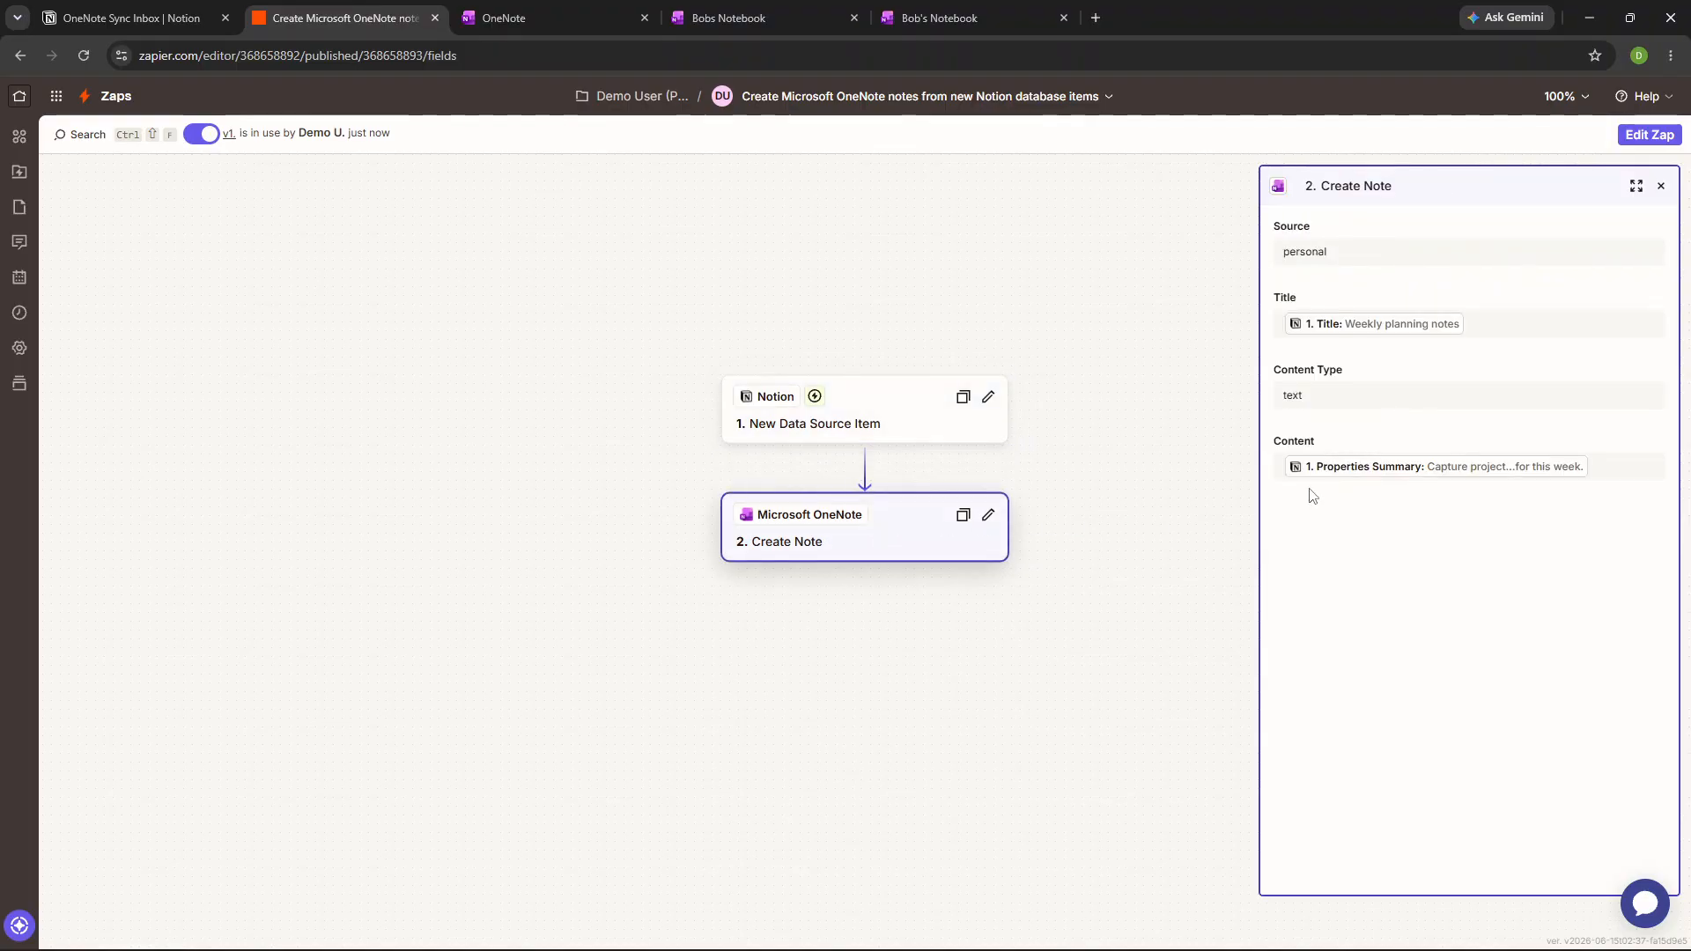